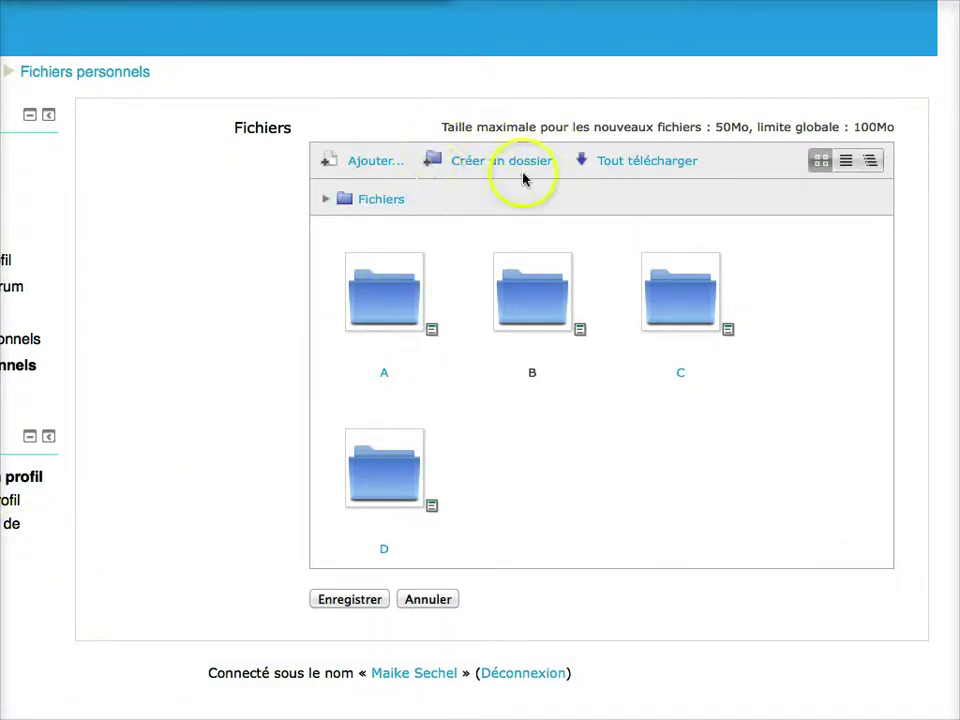
# Step: Create a folder named Images in the personal files and open it
pyautogui.click(485, 163)
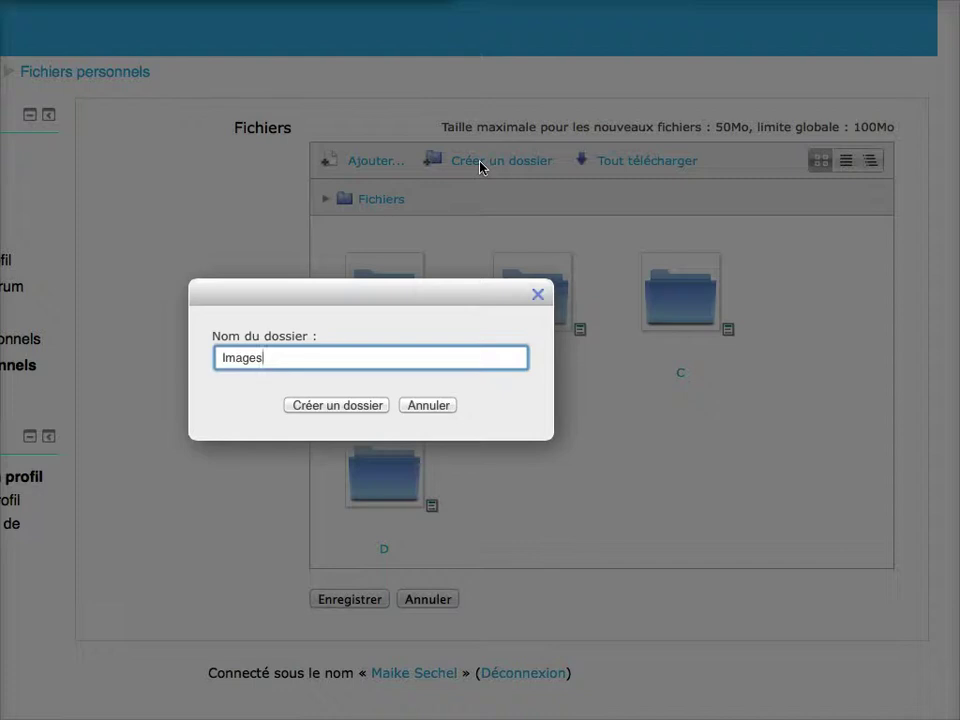
pyautogui.click(330, 405)
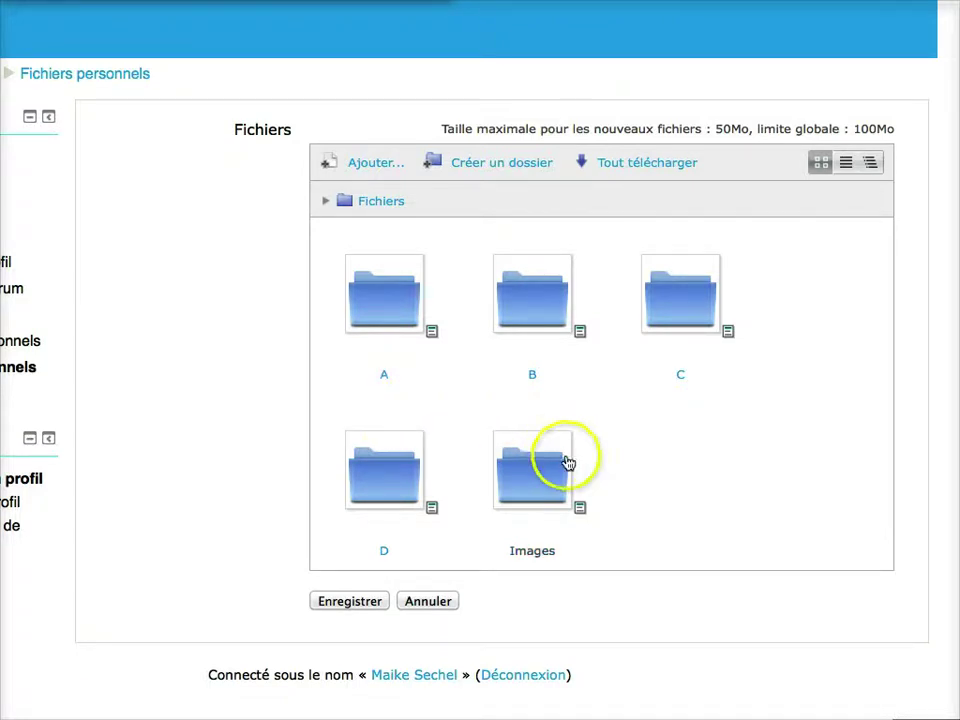
pyautogui.click(527, 473)
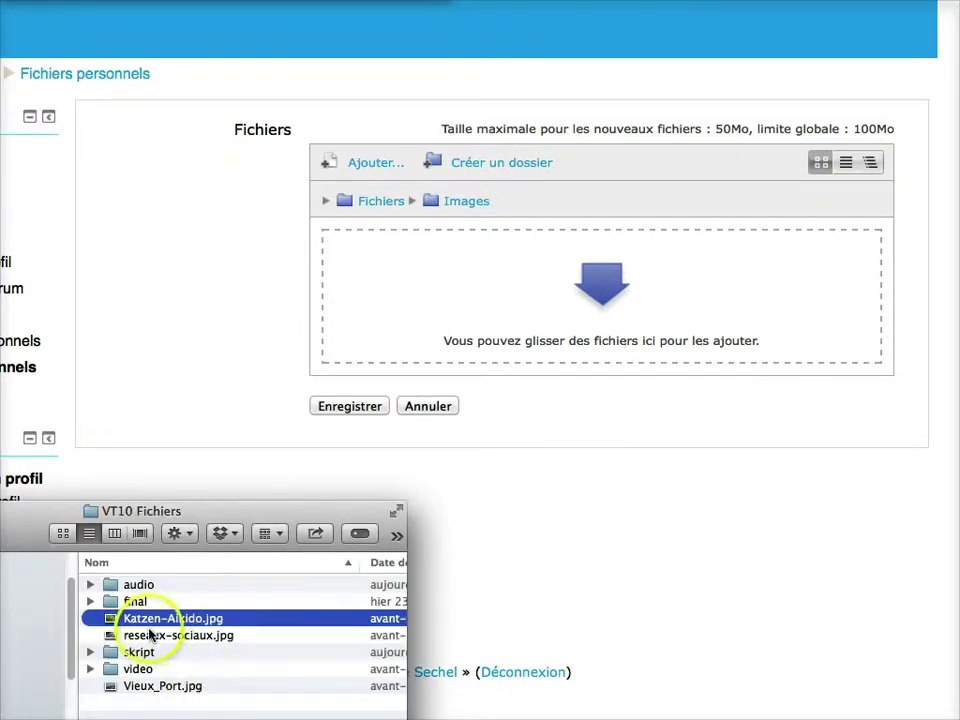
# Step: Add Katzen-Aikido.jpg and reseaux-sociaux.jpg from the VT10 Fichiers window to the Images folder, save the changes and reopen the folder
pyautogui.keyDown('shift'); pyautogui.click(150, 635); pyautogui.keyUp('shift')
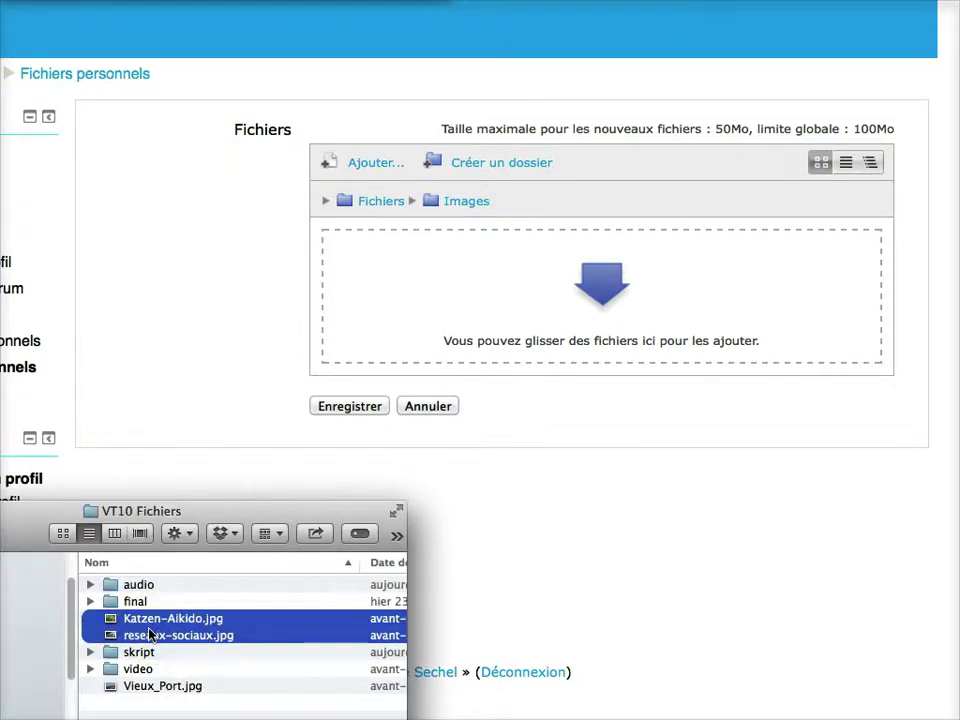
pyautogui.moveTo(150, 633); pyautogui.dragTo(539, 286)
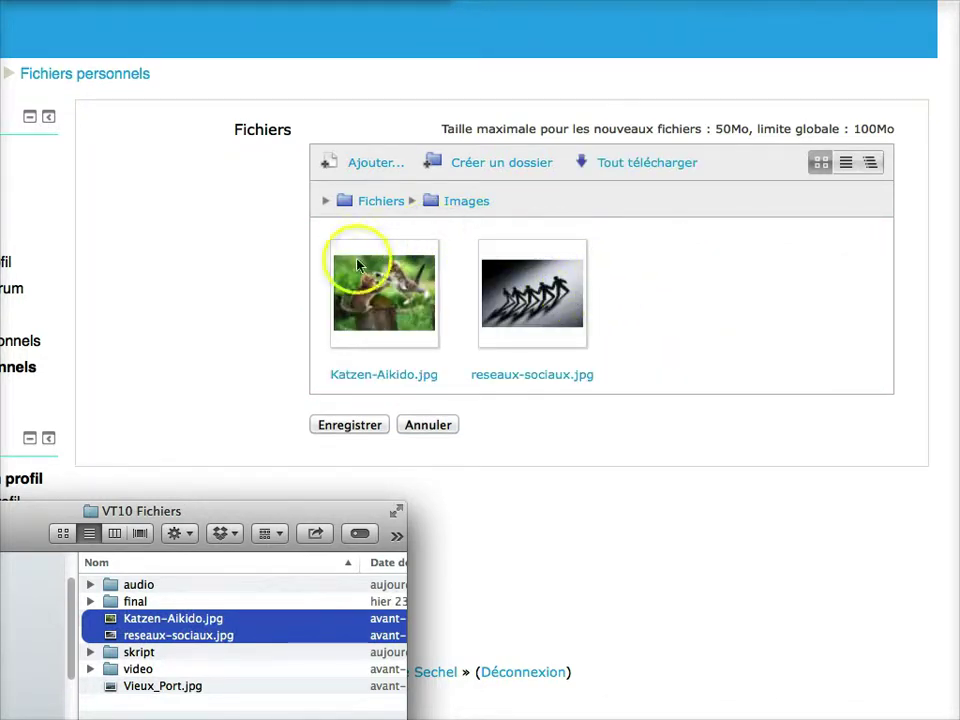
pyautogui.click(340, 428)
pyautogui.click(340, 428)
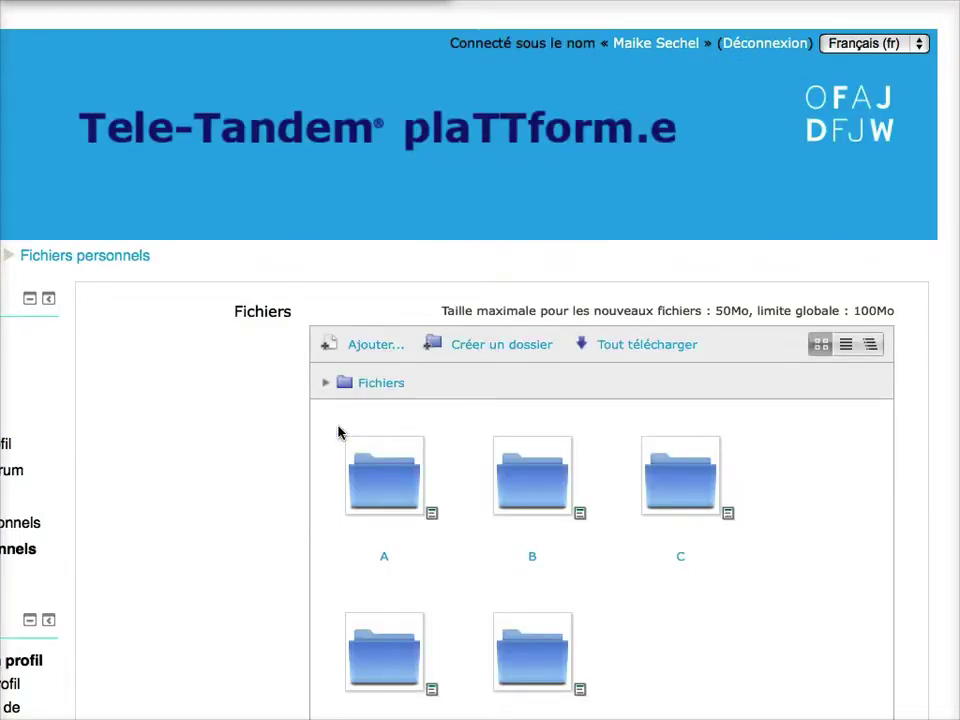
pyautogui.scroll(-5, 338, 432)
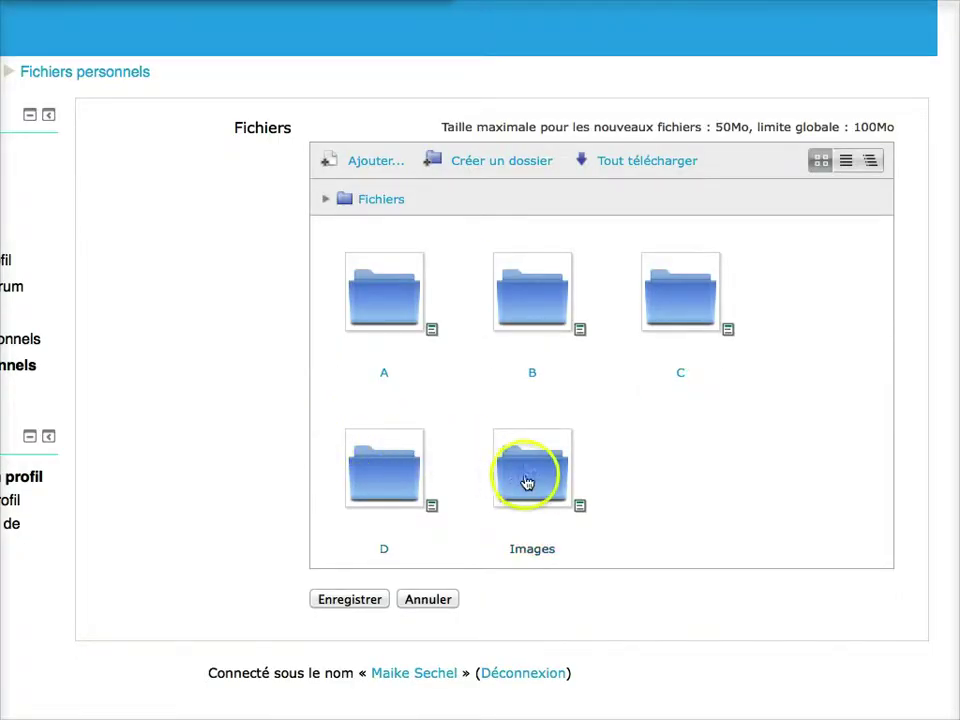
pyautogui.click(531, 471)
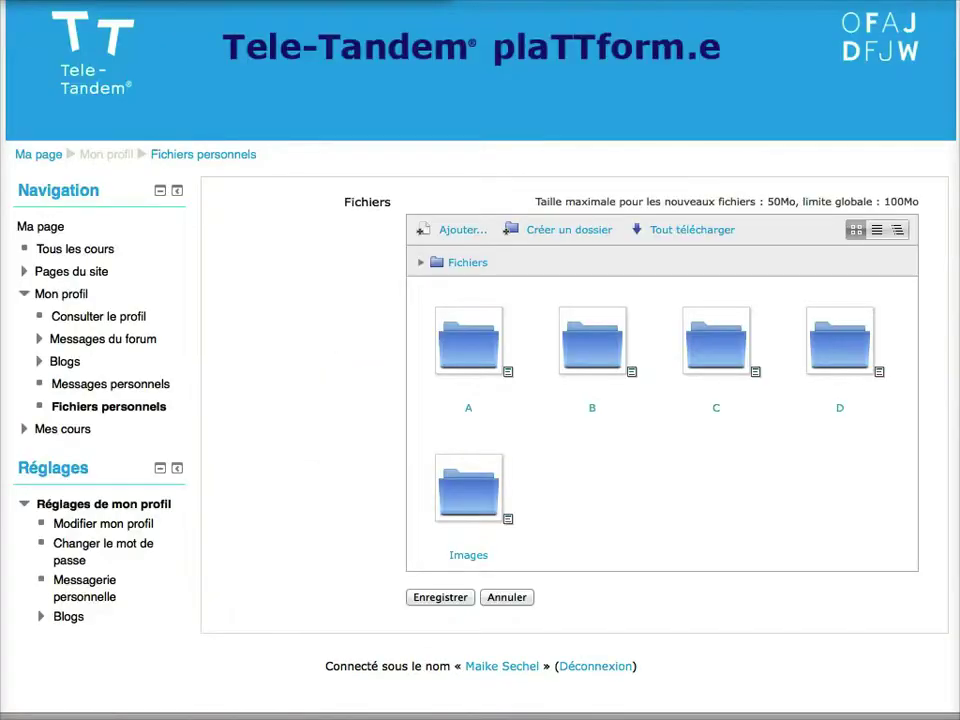
# Step: Upload Katzen-Aikido.jpg from the computer into the Images folder using the file picker, save the changes and reopen the folder
pyautogui.click(460, 501)
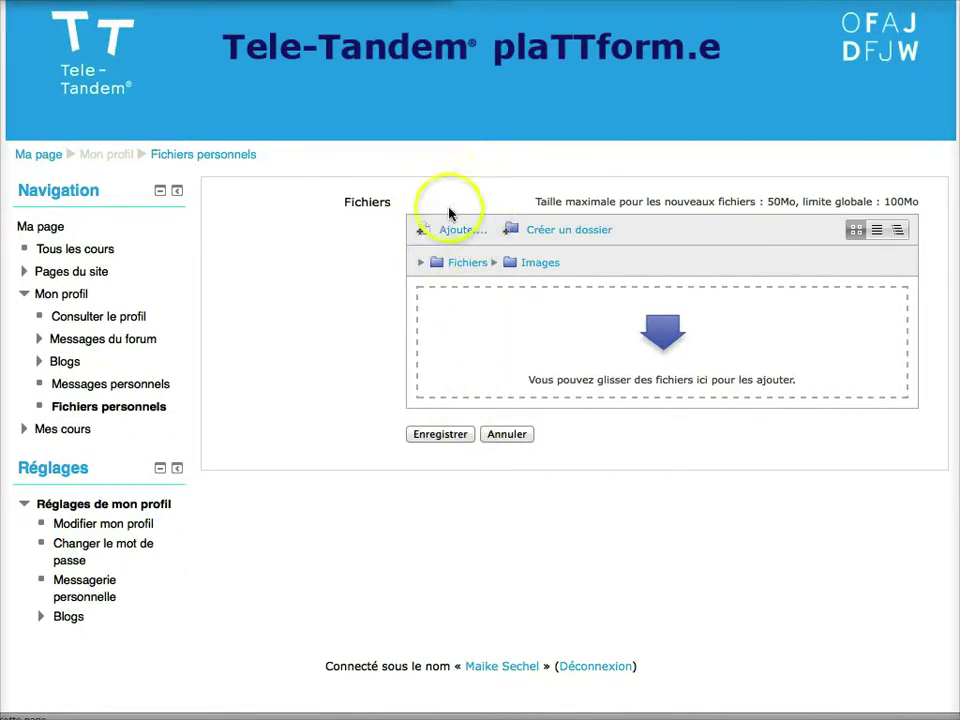
pyautogui.click(451, 233)
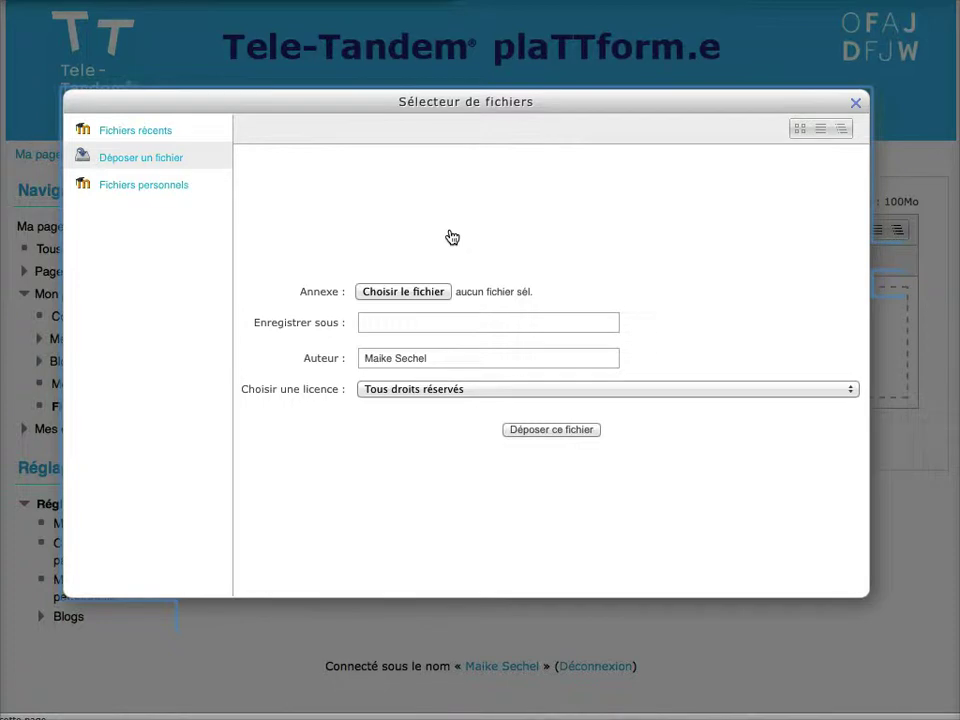
pyautogui.click(128, 163)
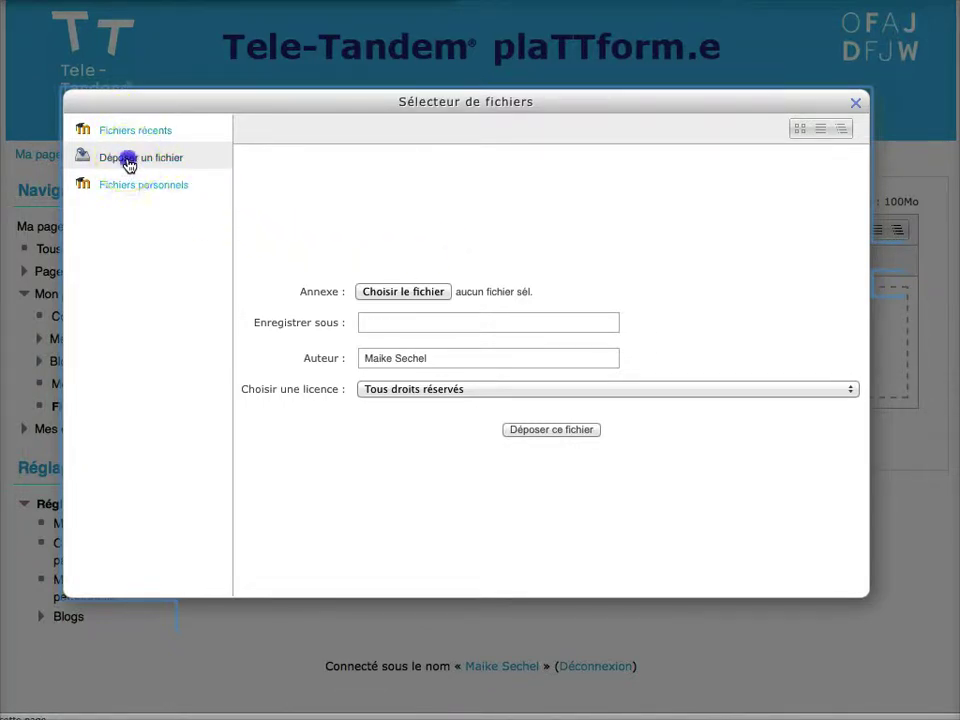
pyautogui.click(395, 292)
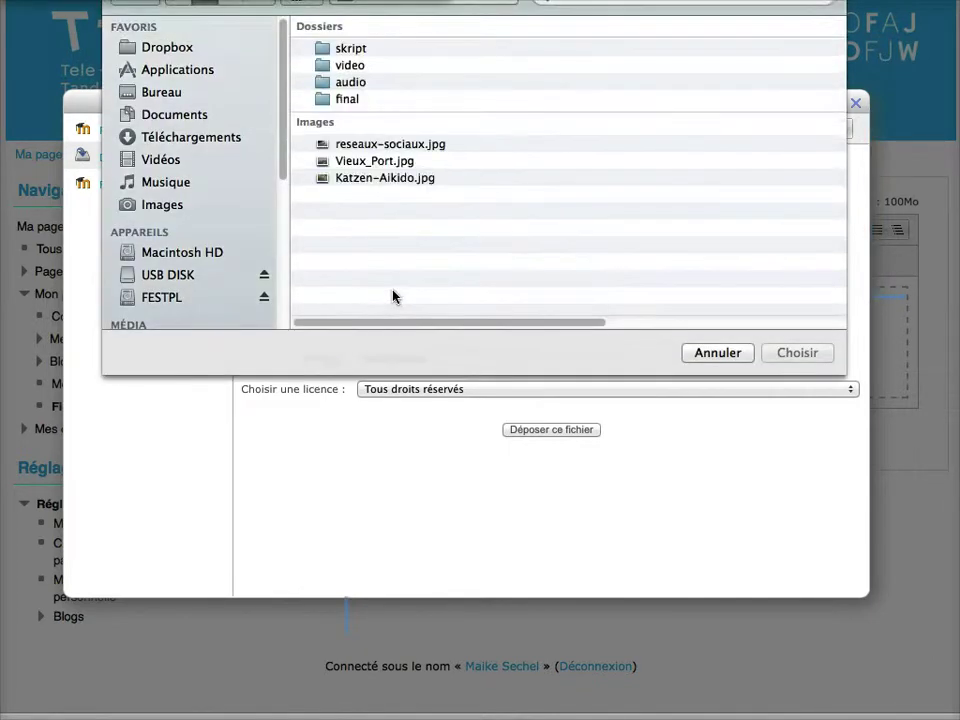
pyautogui.click(350, 178)
pyautogui.click(768, 355)
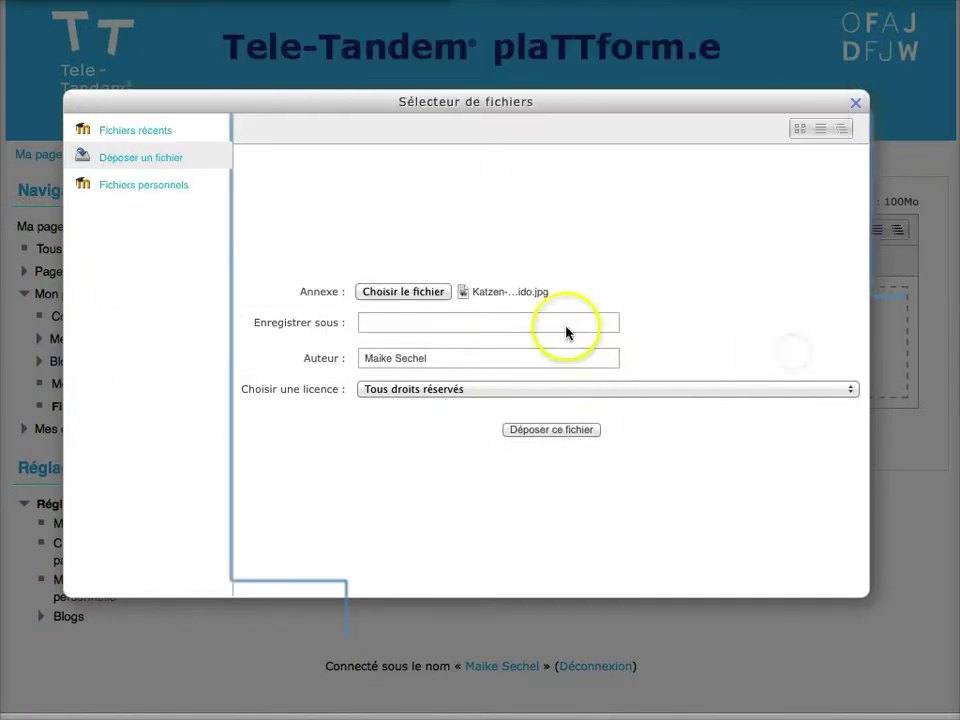
pyautogui.click(556, 432)
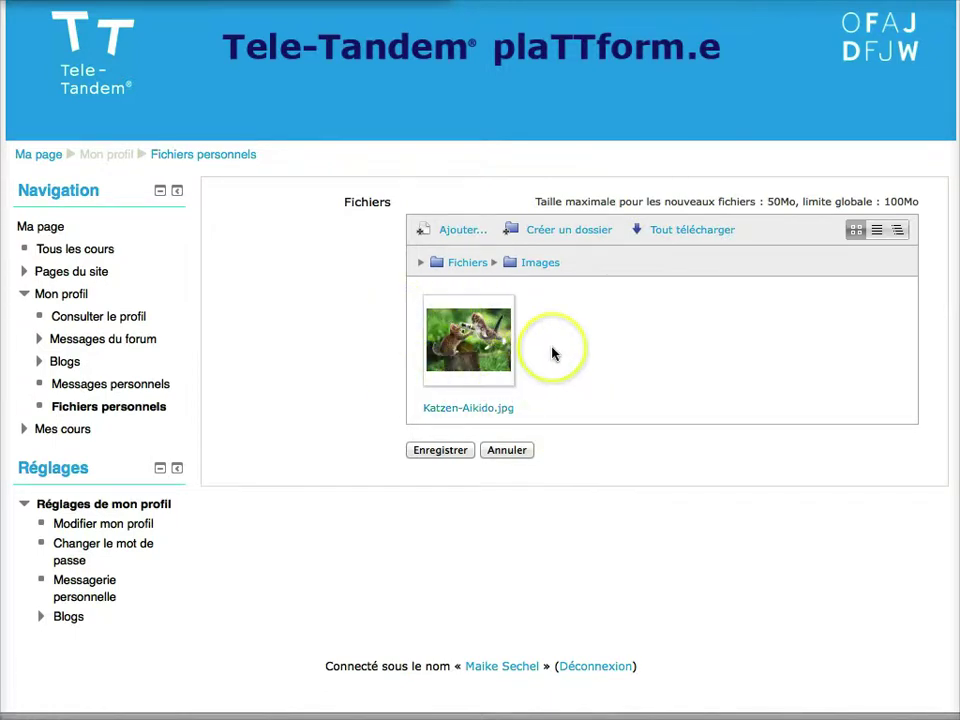
pyautogui.click(440, 451)
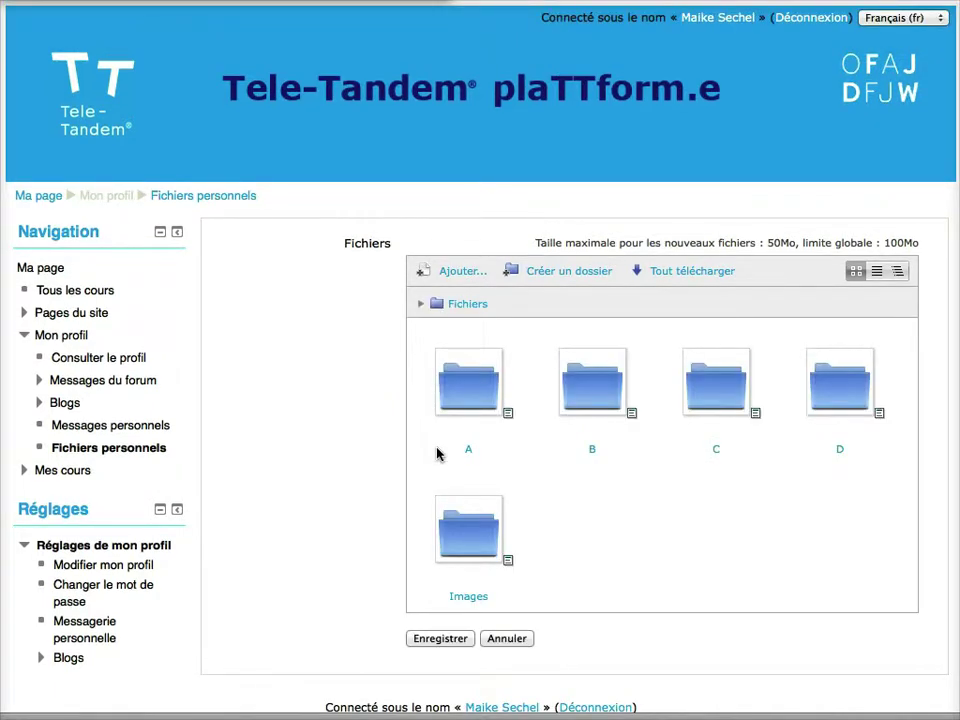
pyautogui.click(457, 536)
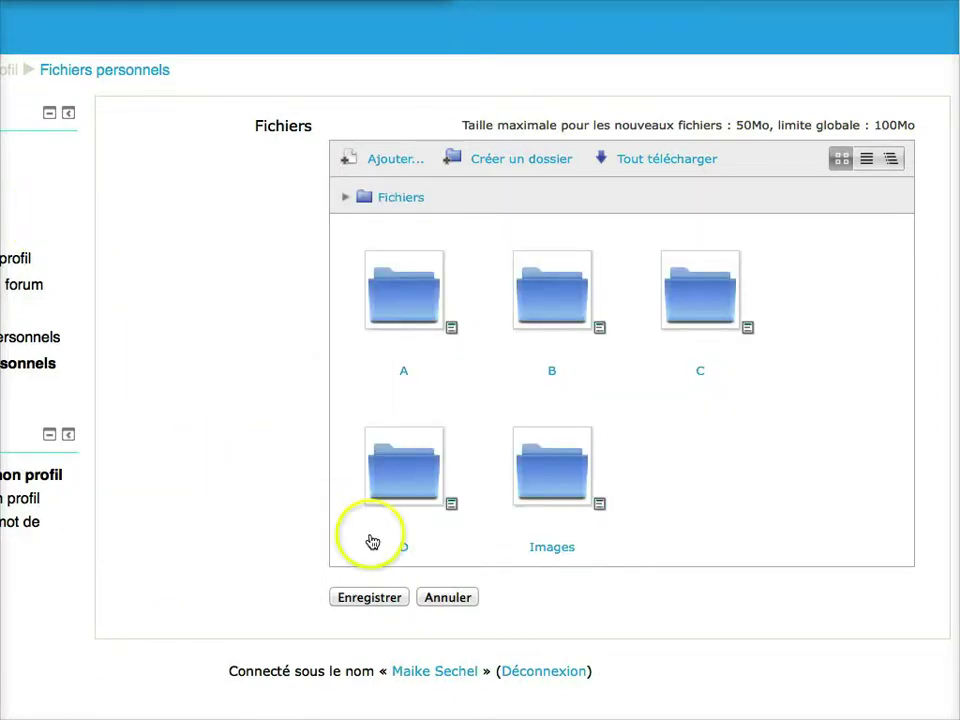
# Step: Review the Images folder's name and path options, compress the folder into a ZIP archive and save the changes
pyautogui.click(600, 504)
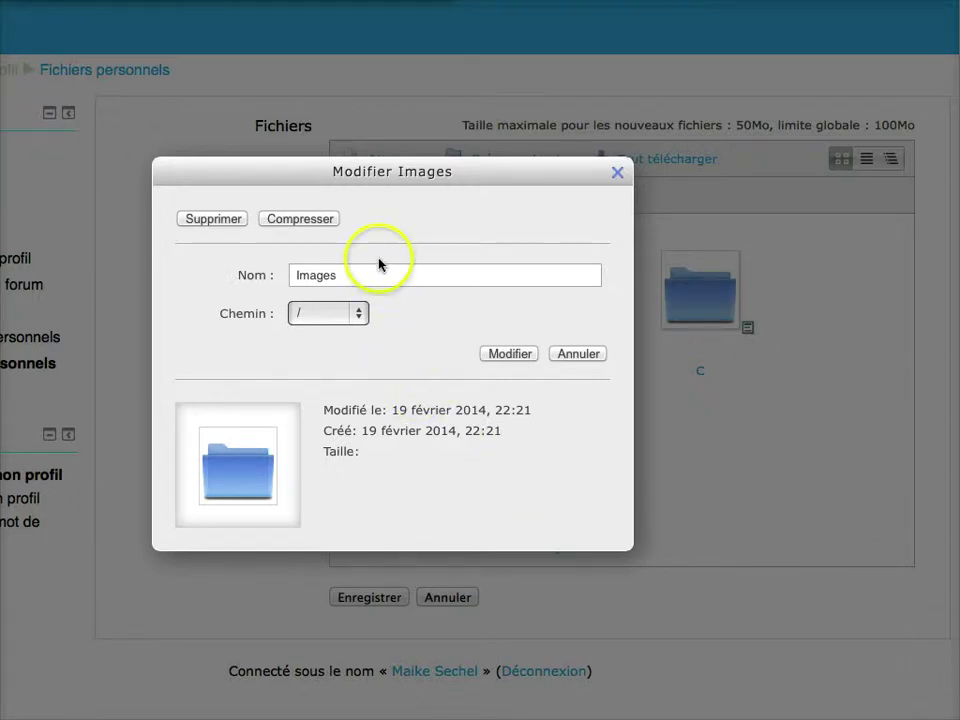
pyautogui.click(349, 272)
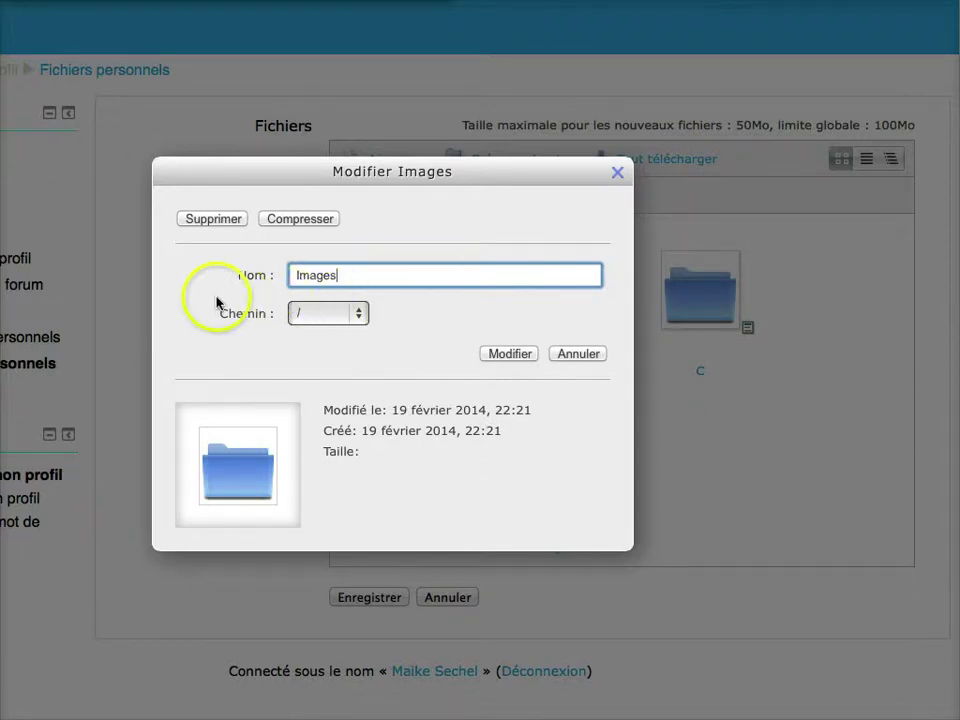
pyautogui.click(359, 314)
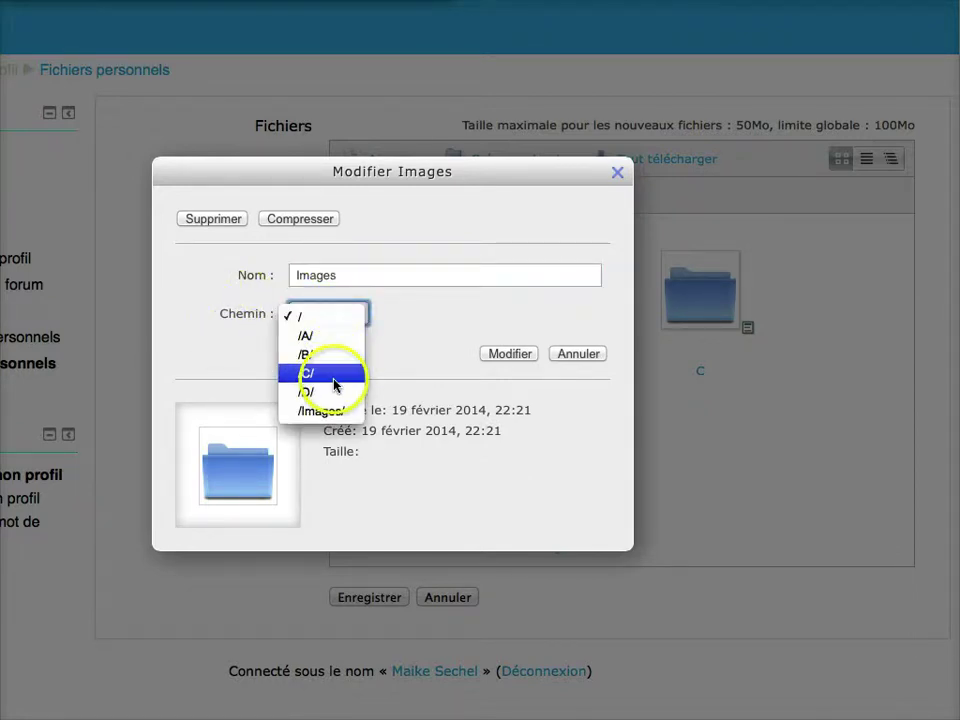
pyautogui.click(399, 311)
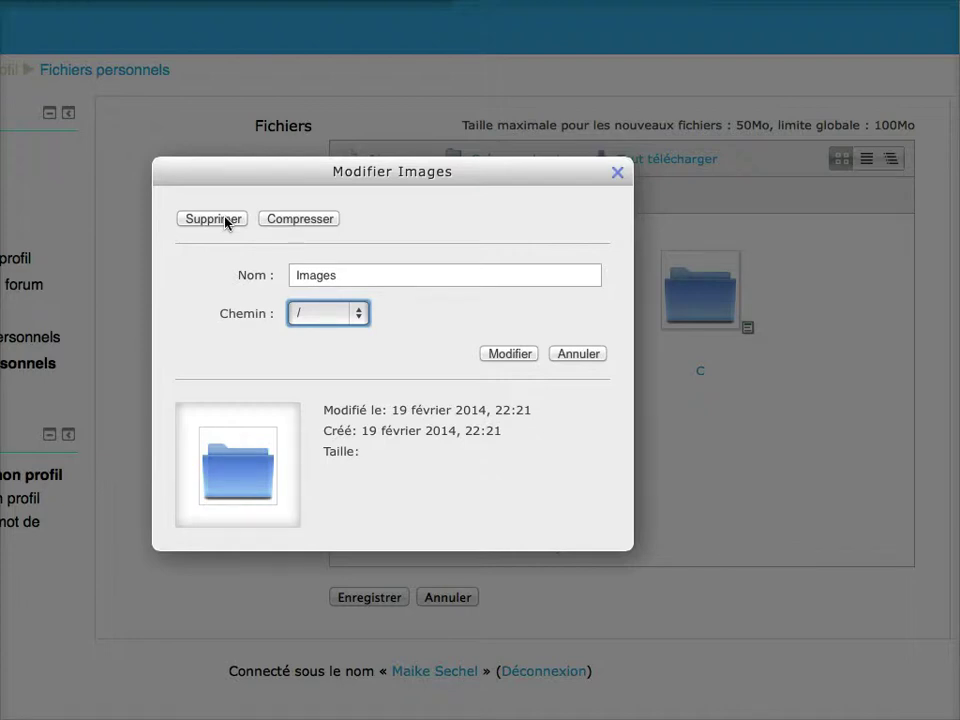
pyautogui.click(289, 219)
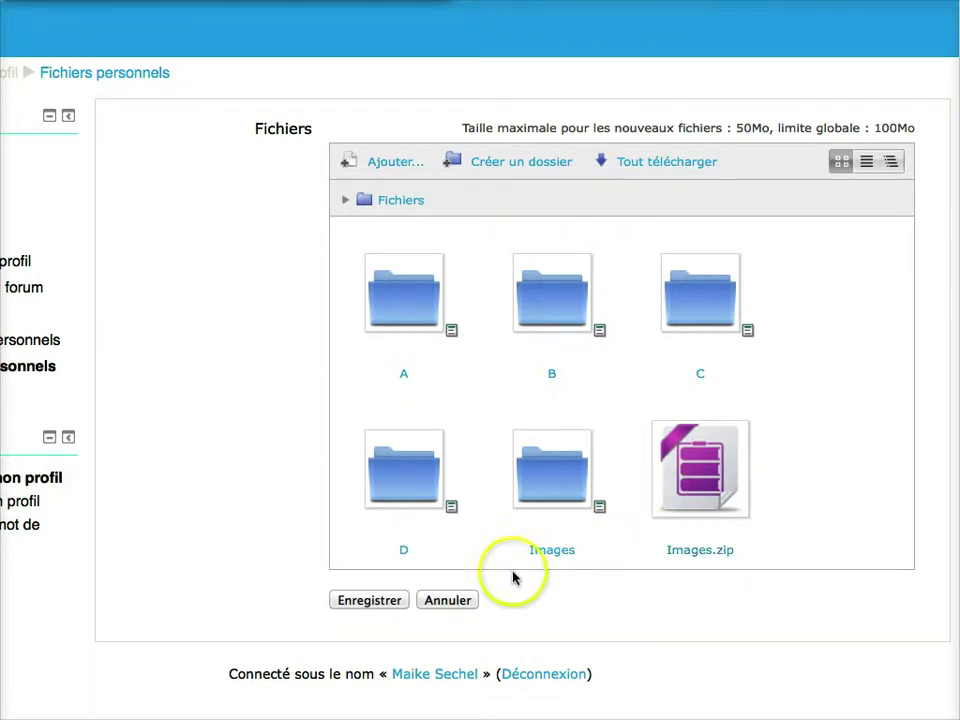
pyautogui.click(369, 601)
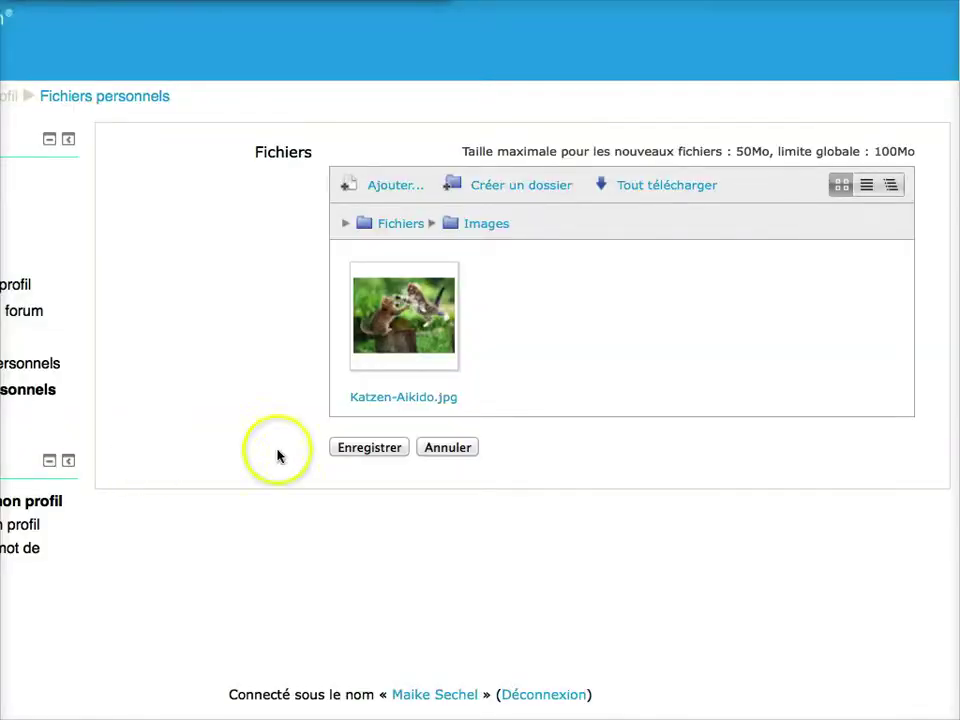
# Step: Open the properties of Katzen-Aikido.jpg in the Images folder and examine its name, path, author and licence options
pyautogui.click(404, 331)
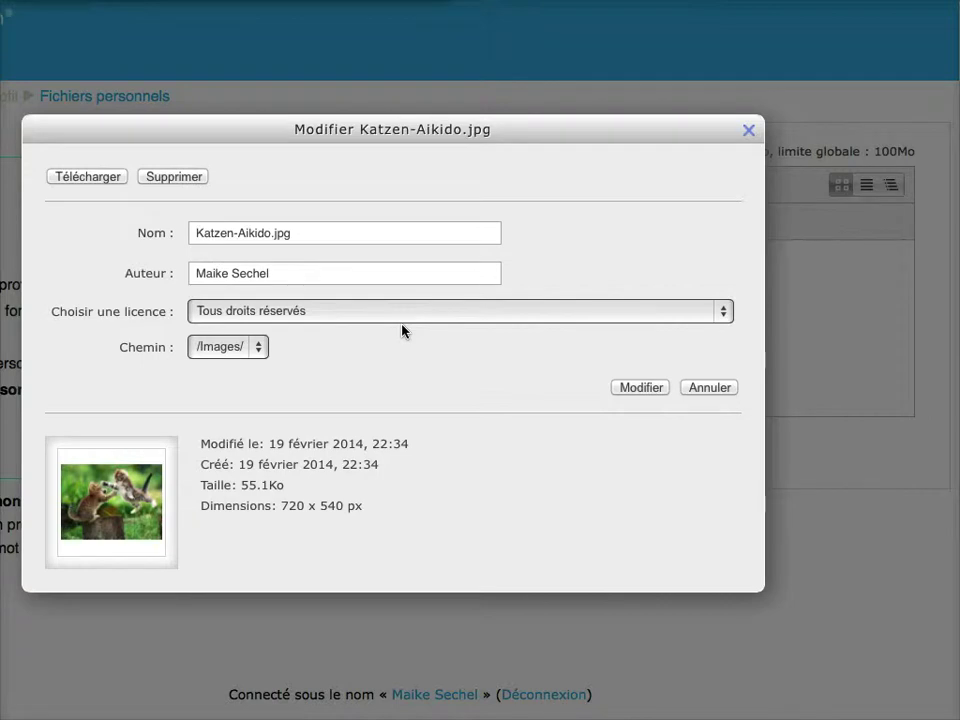
pyautogui.click(318, 233)
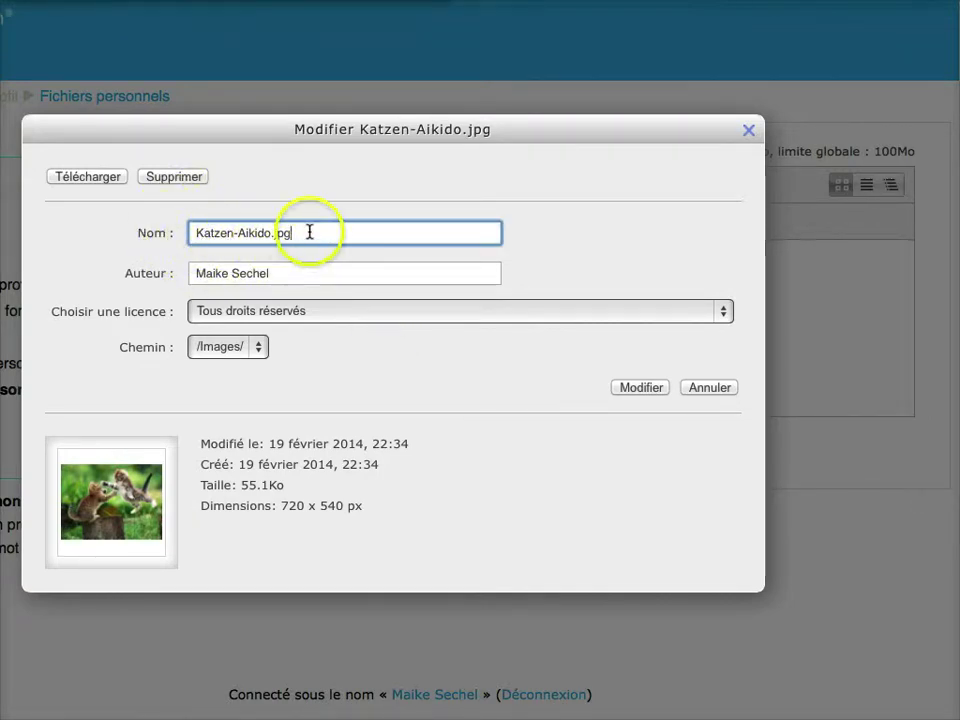
pyautogui.click(258, 346)
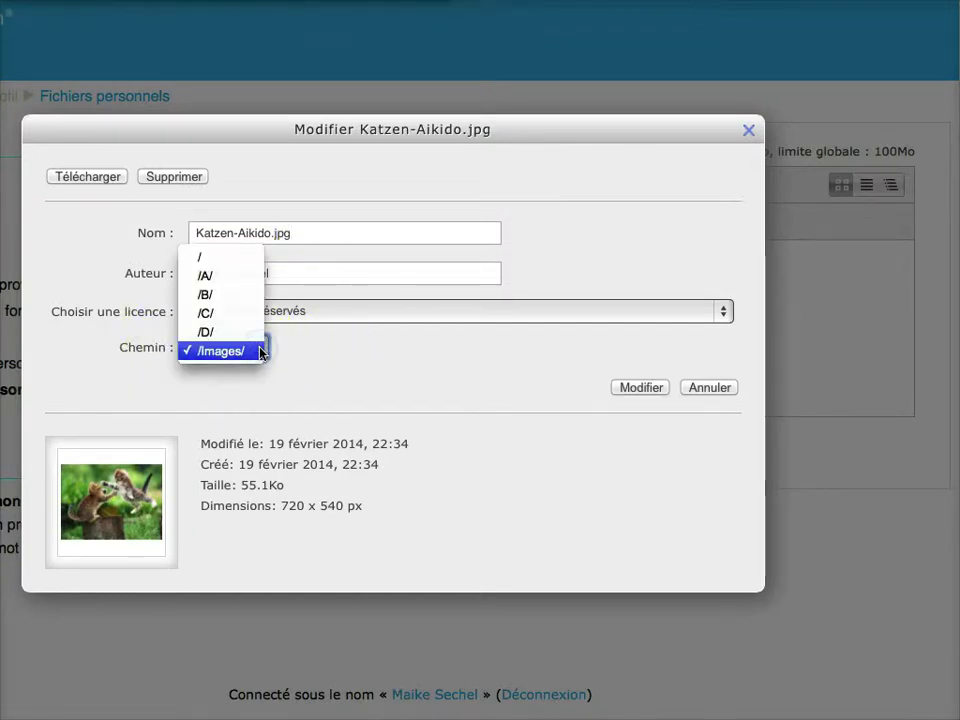
pyautogui.click(345, 364)
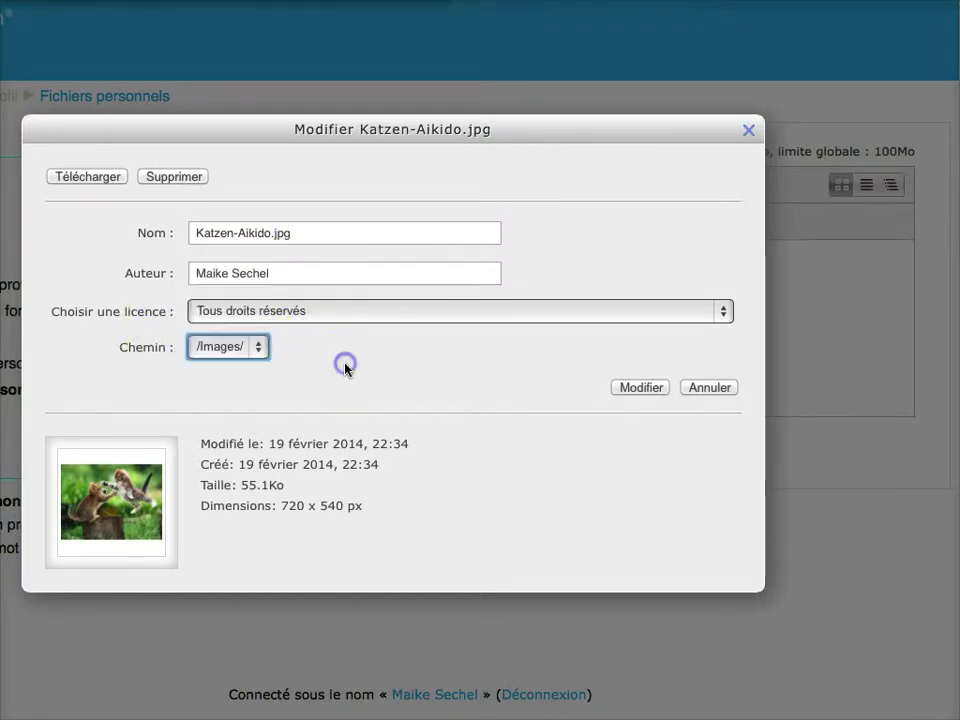
pyautogui.click(293, 271)
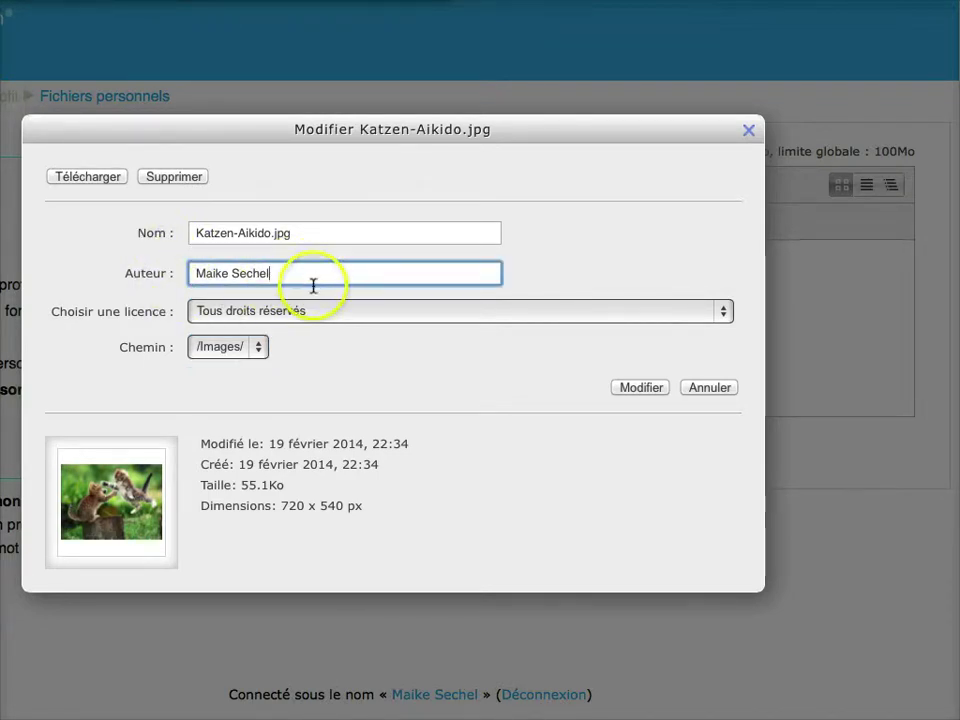
pyautogui.click(316, 320)
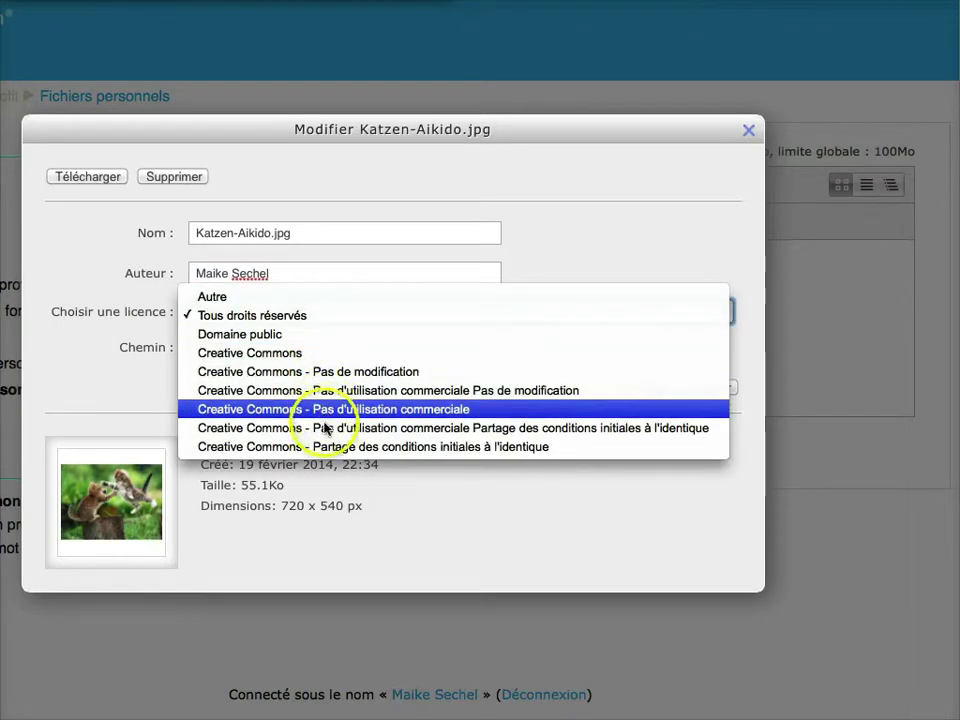
pyautogui.click(98, 261)
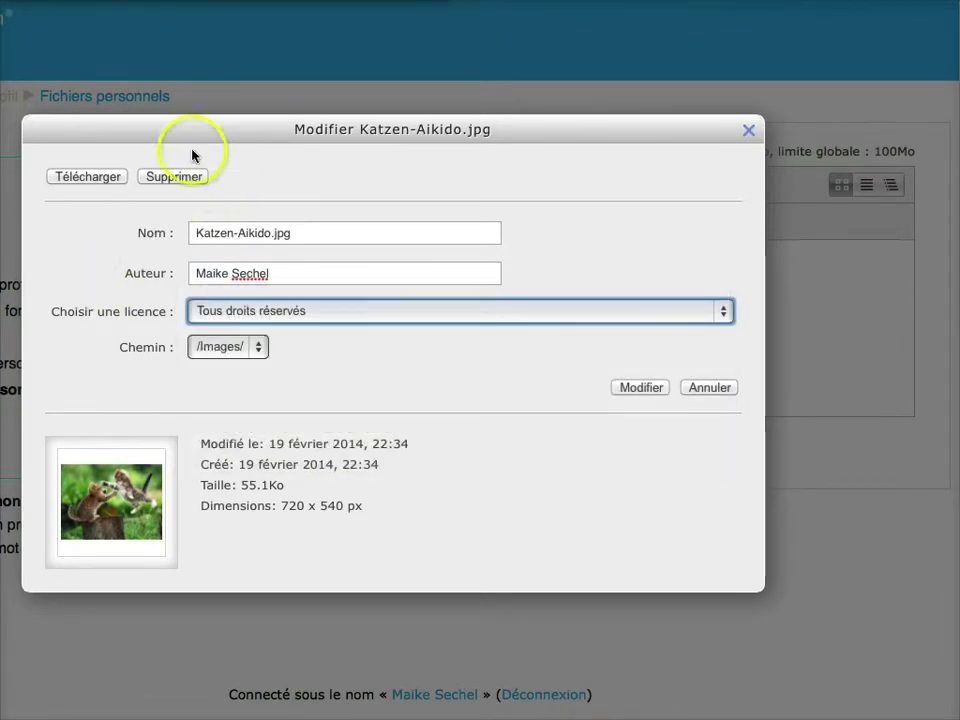
# Step: Download Katzen-Aikido.jpg, apply its properties and save the personal files
pyautogui.click(89, 177)
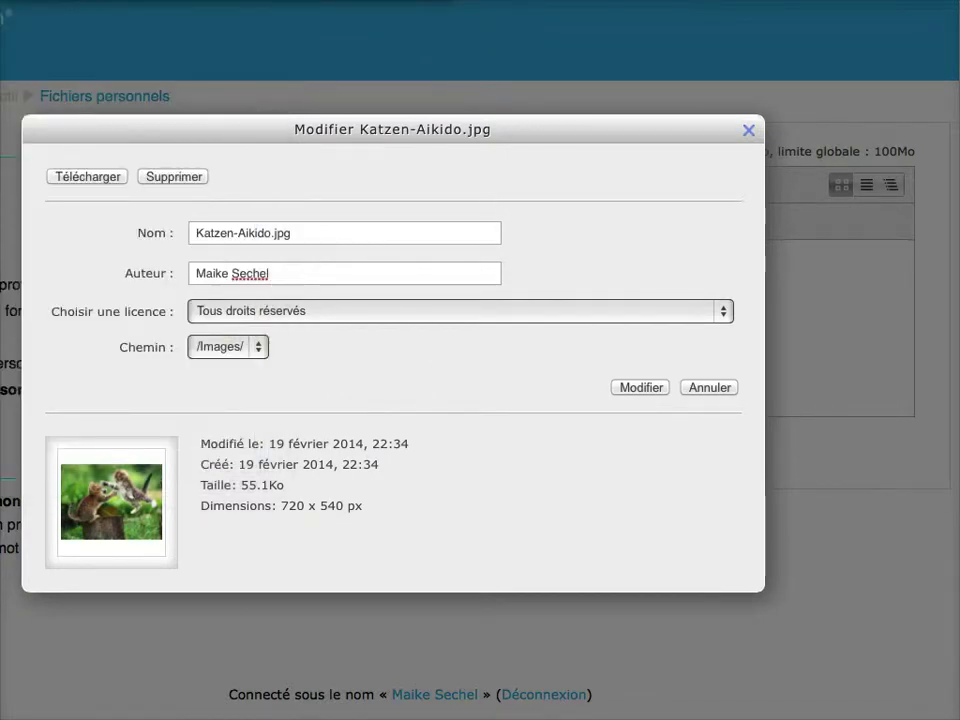
pyautogui.click(643, 389)
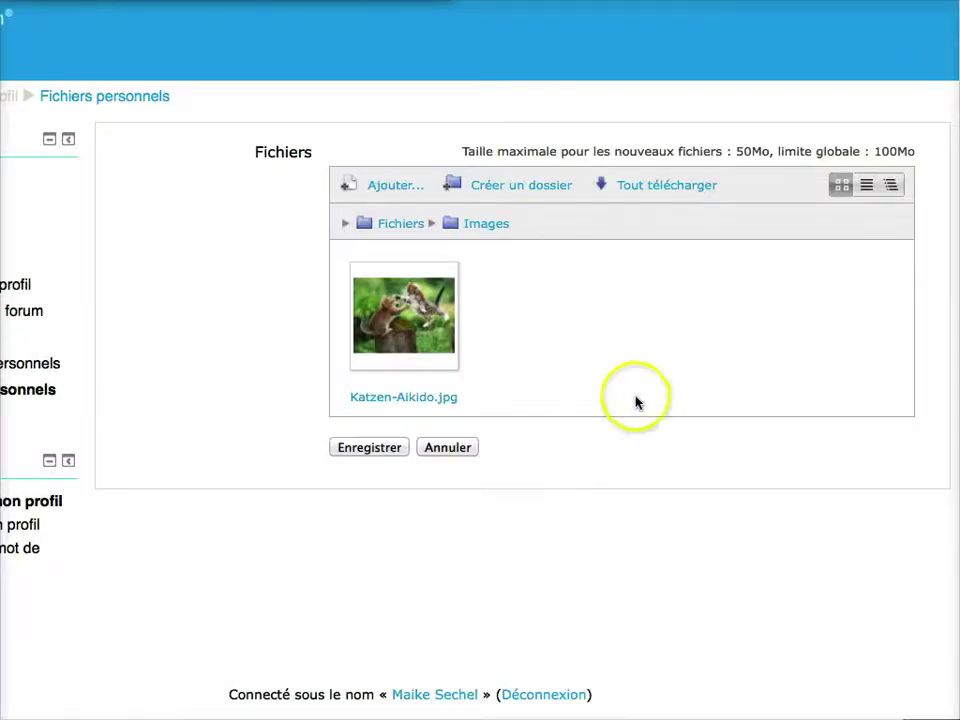
pyautogui.click(366, 449)
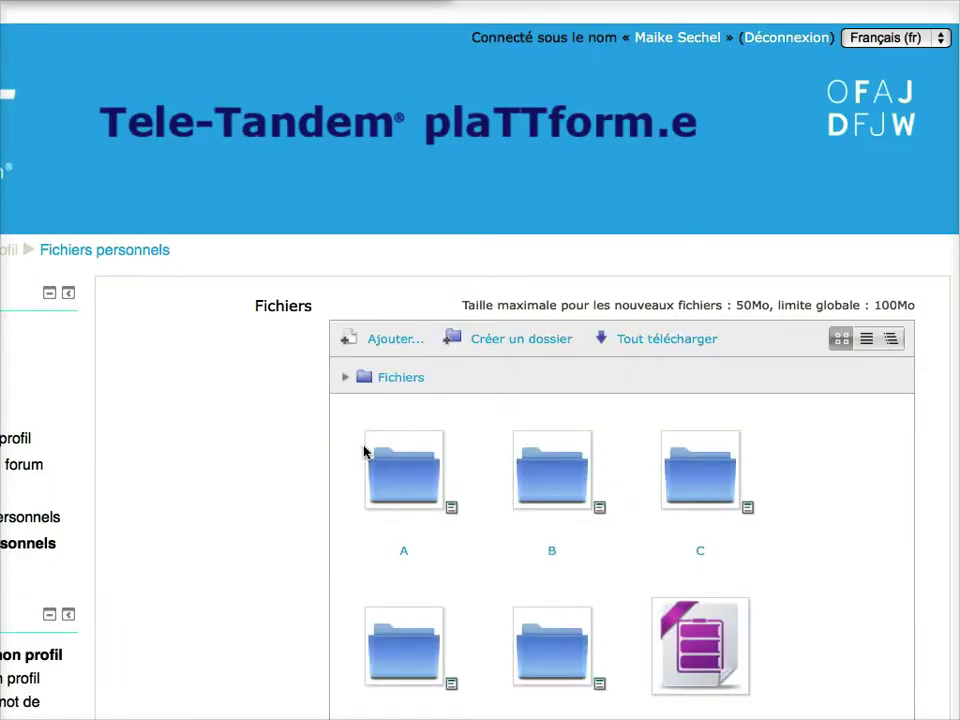
# Step: Display the personal files as a folder tree and switch them to the detailed list view
pyautogui.scroll(-3, 366, 452)
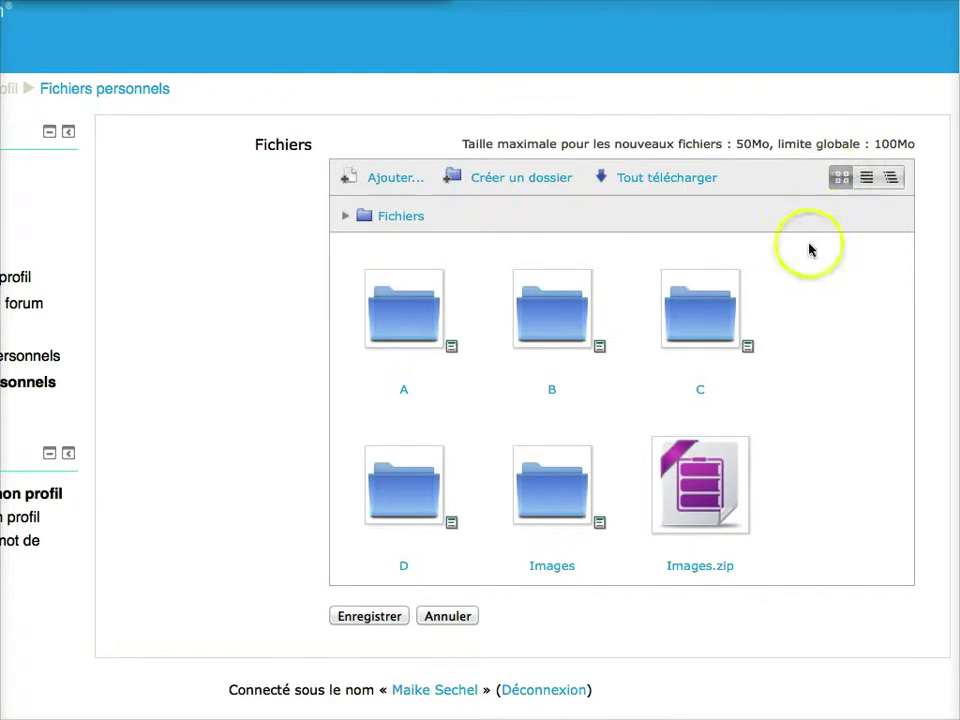
pyautogui.click(890, 180)
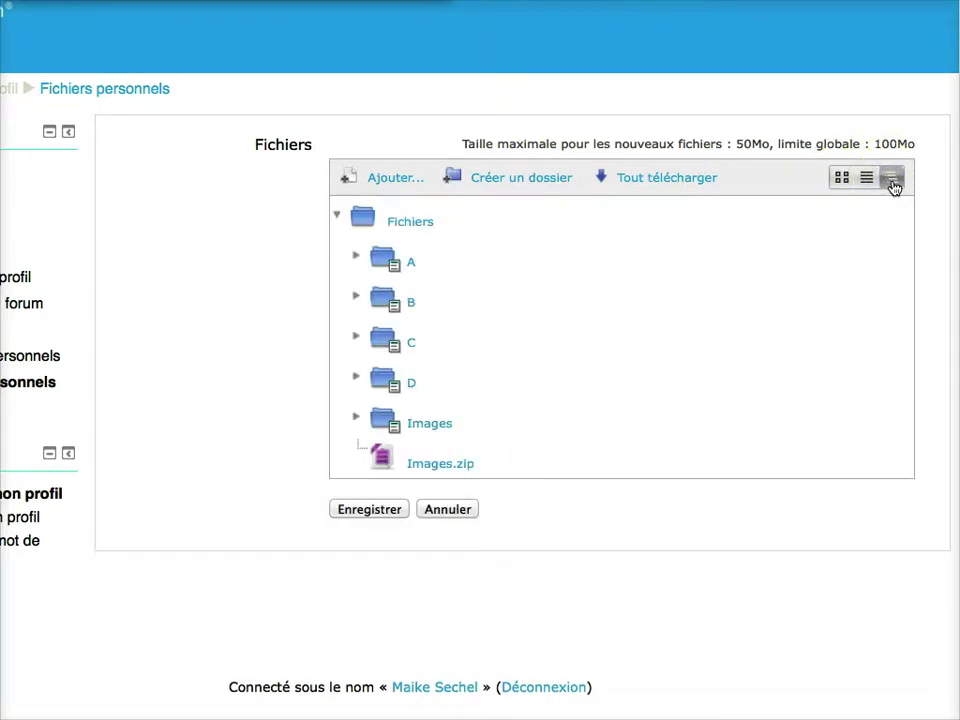
pyautogui.click(866, 178)
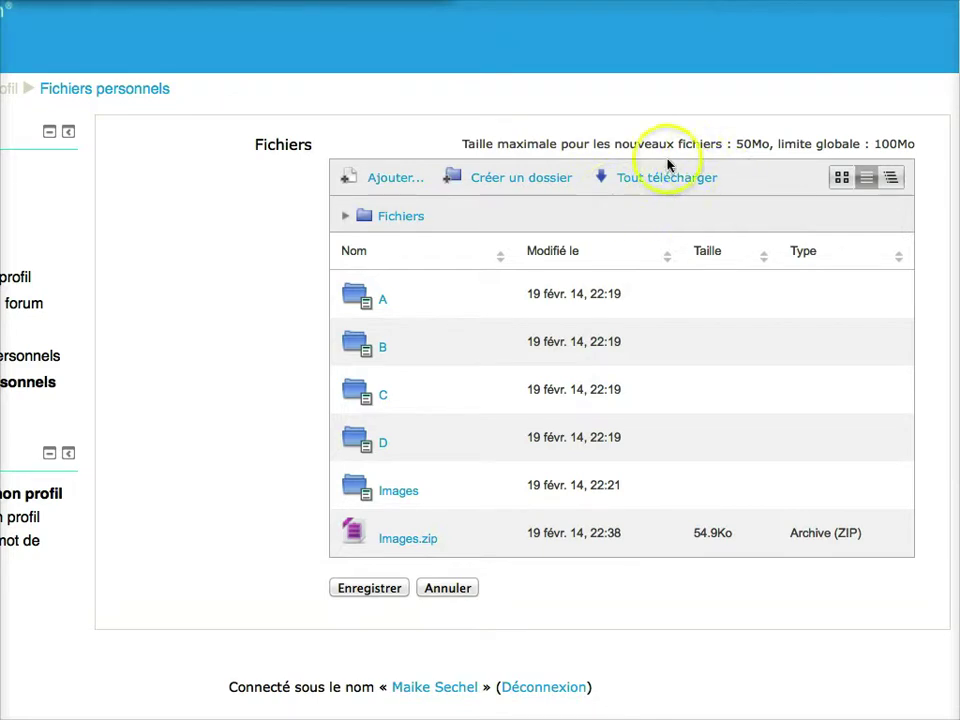
# Step: Download all the personal files and list the recent files in the file picker
pyautogui.click(636, 180)
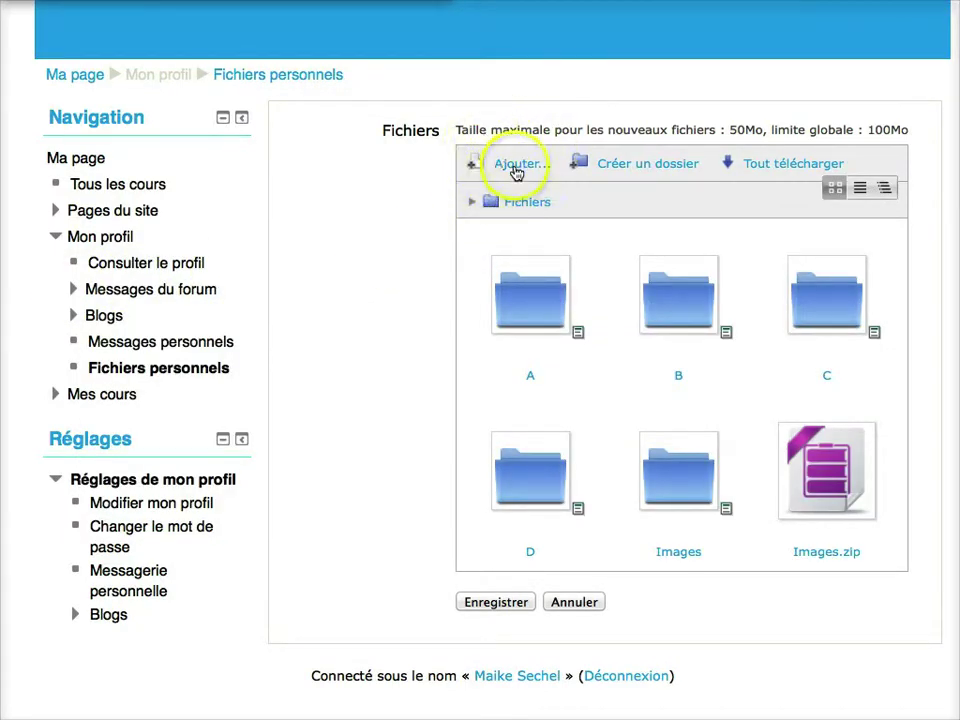
pyautogui.click(512, 164)
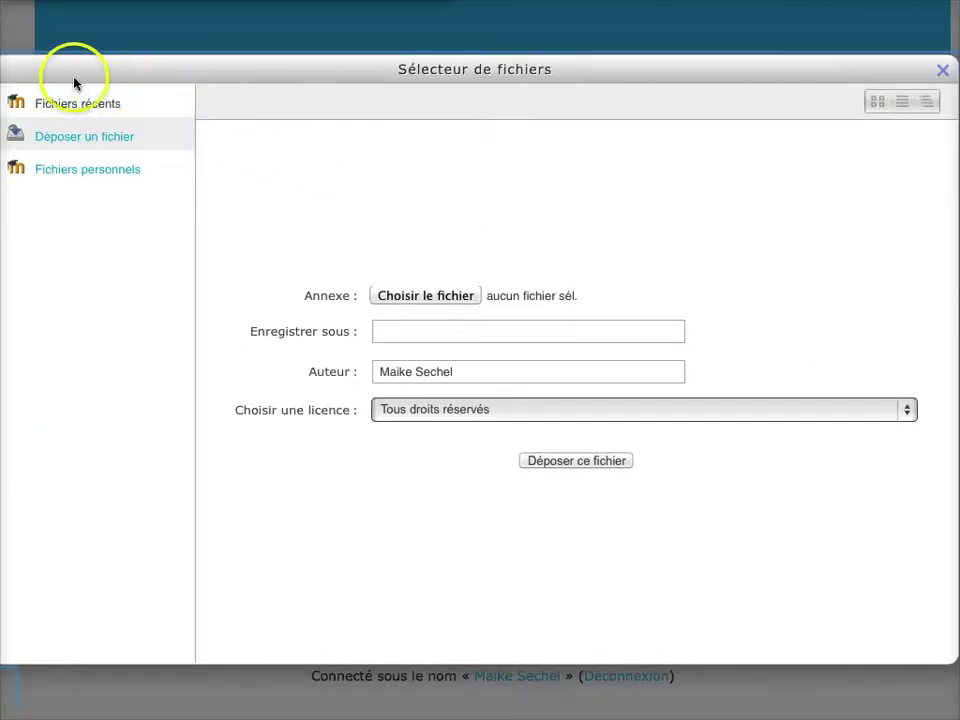
pyautogui.click(60, 102)
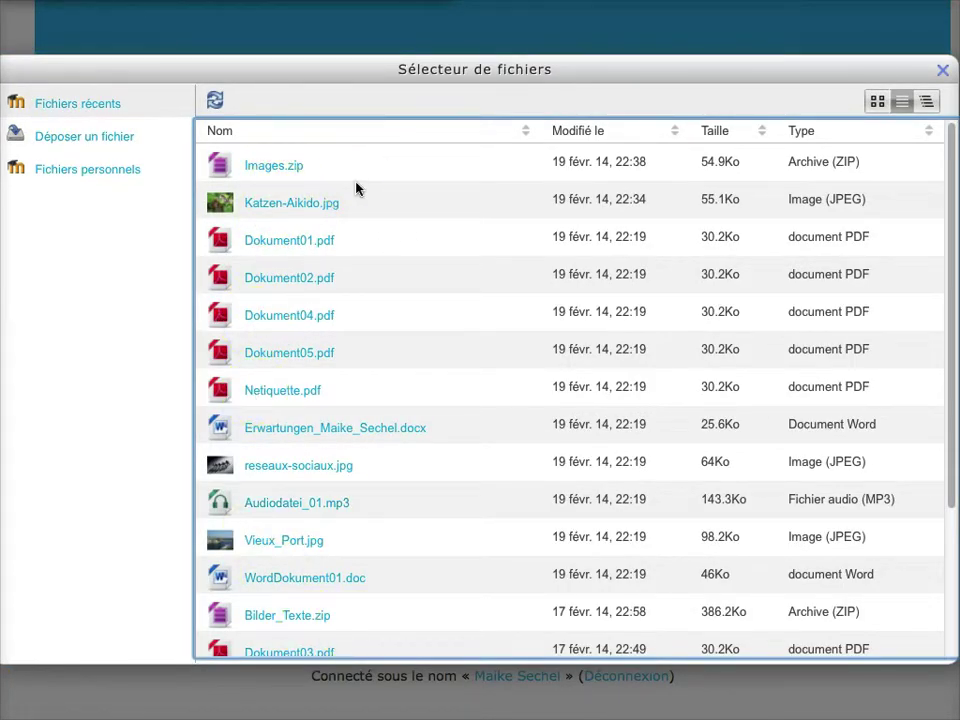
# Step: Display the recent files as icons, as a tree and as a detailed list
pyautogui.click(877, 101)
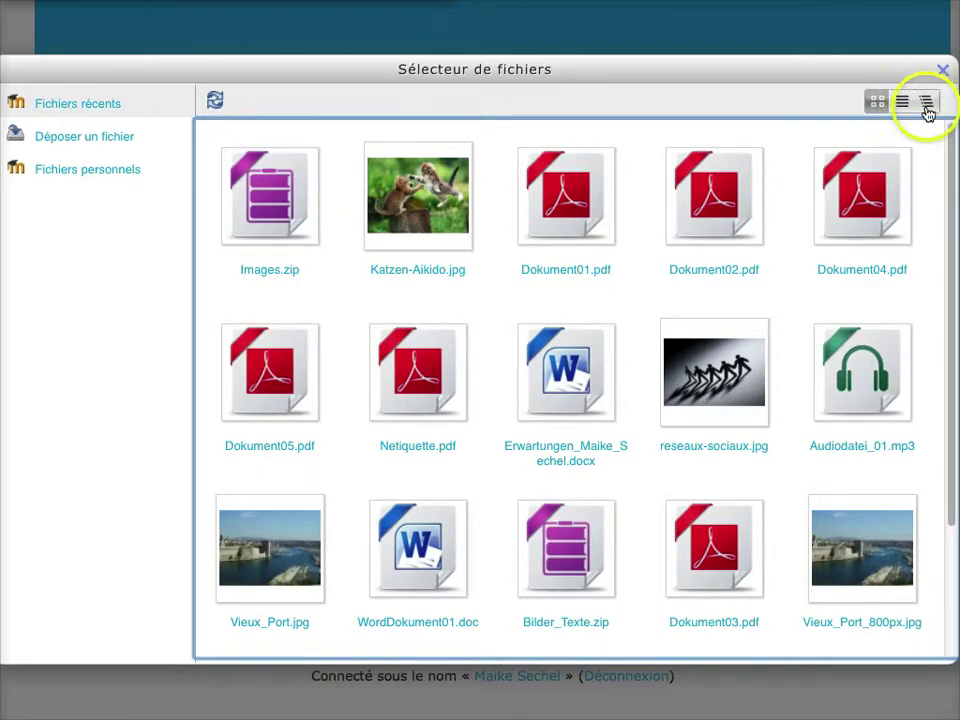
pyautogui.click(926, 103)
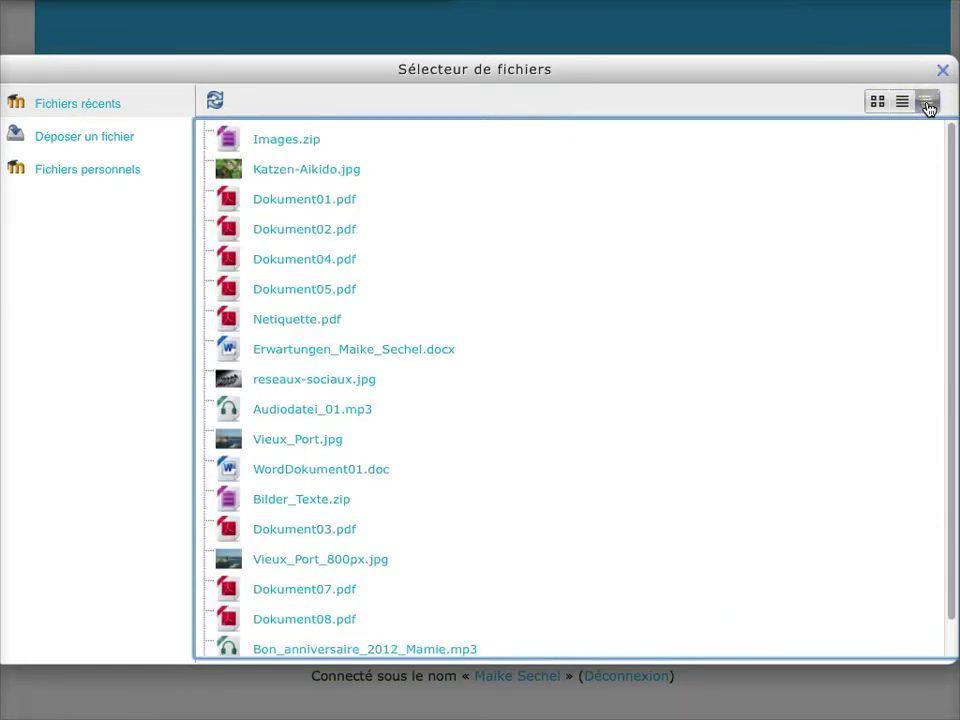
pyautogui.click(901, 101)
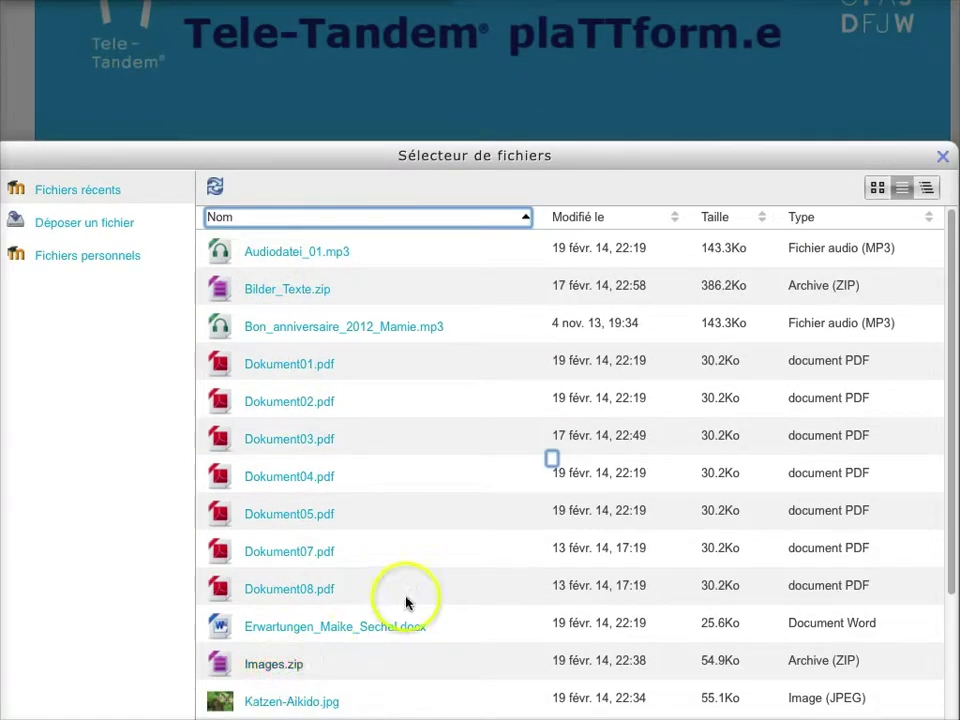
# Step: Sort the recent files by modification date, by size and by type
pyautogui.click(588, 217)
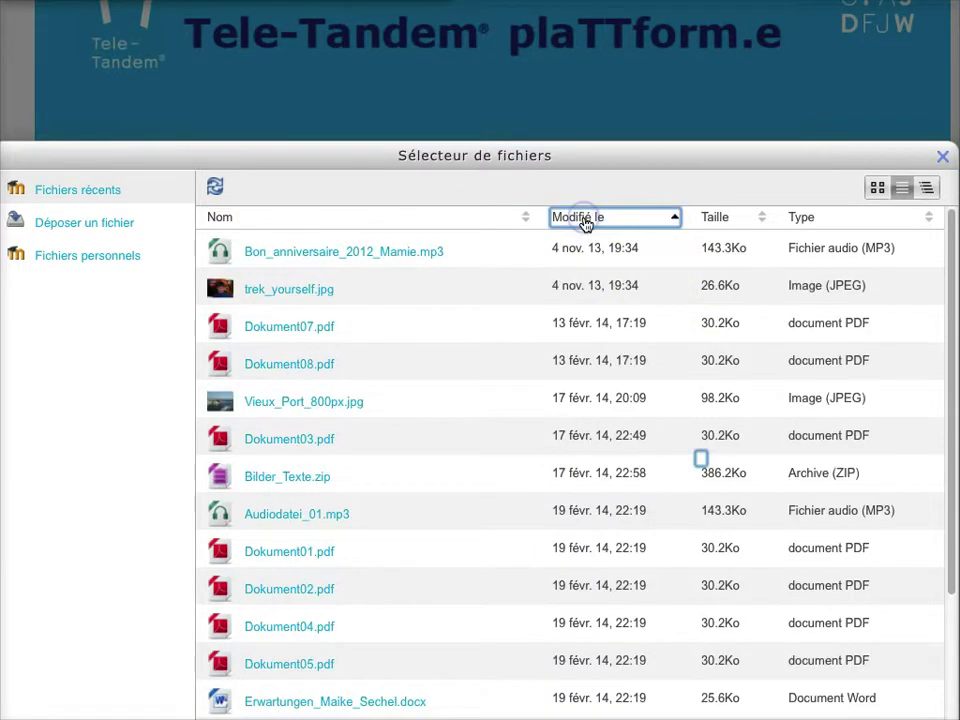
pyautogui.click(713, 217)
pyautogui.click(810, 219)
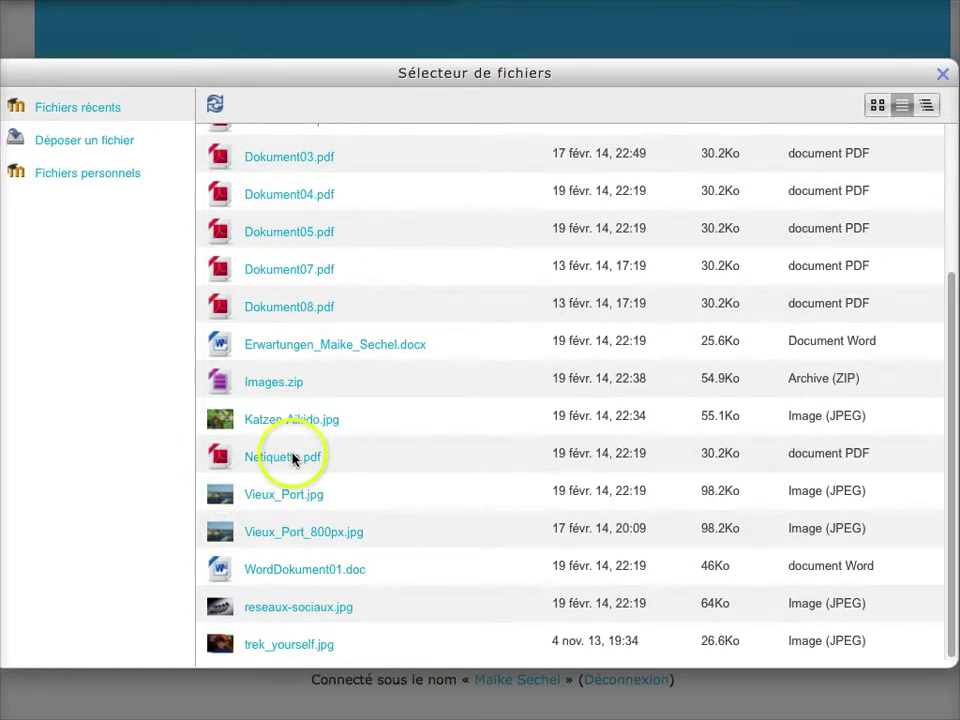
# Step: Add the recent file Vieux_Port_800px.jpg to the personal files under the name Vieux_Port_okpx.jpg
pyautogui.click(296, 534)
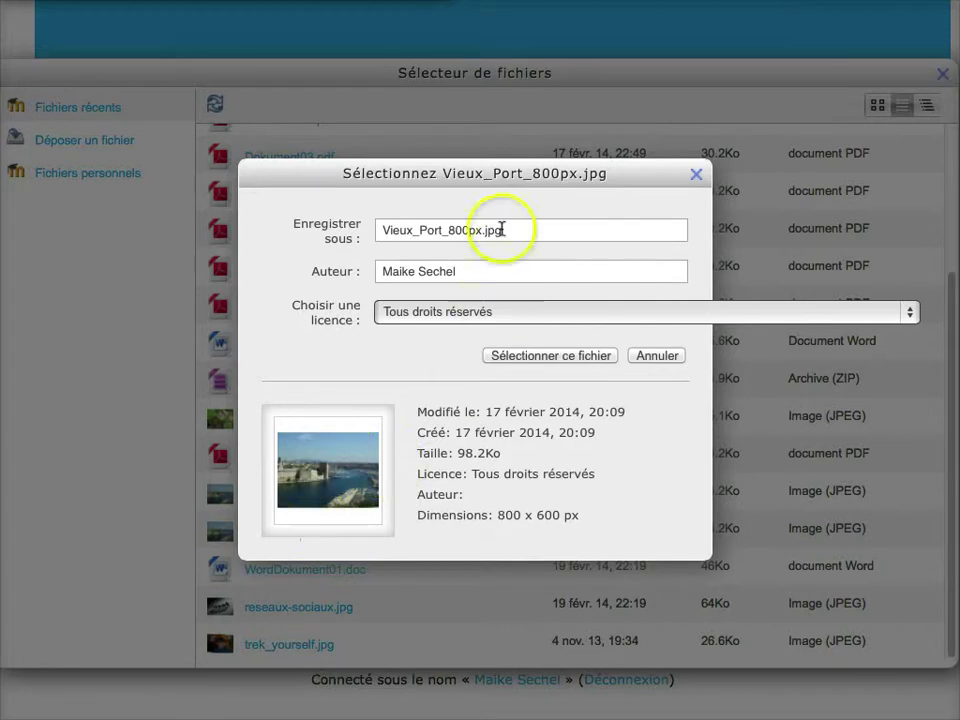
pyautogui.click(471, 229)
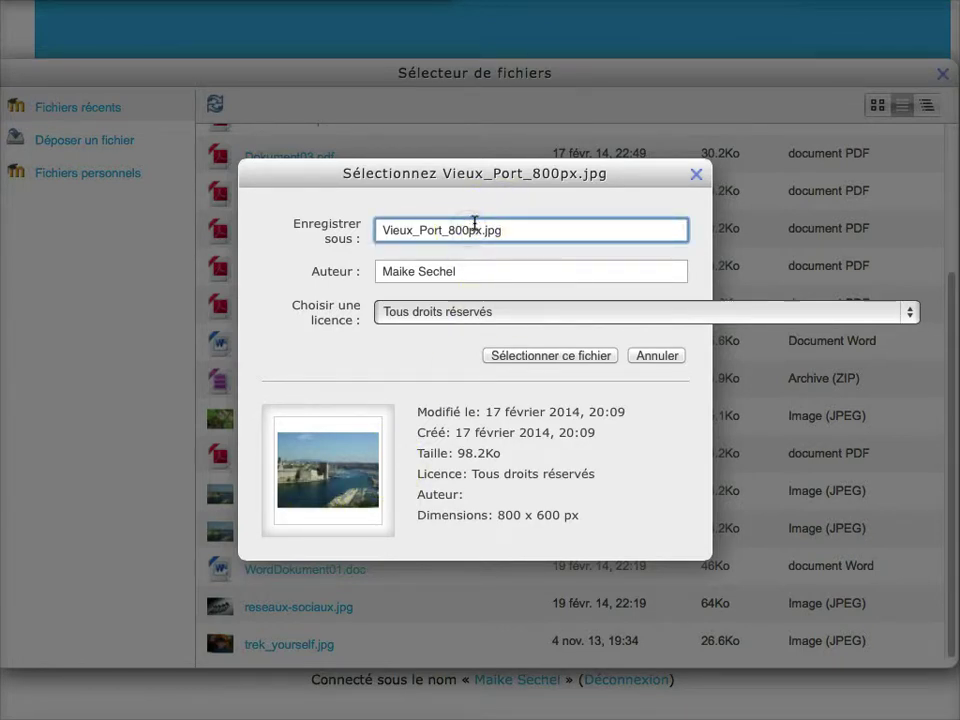
pyautogui.press('BackSpace')
pyautogui.press('BackSpace')
pyautogui.press('BackSpace')
pyautogui.write('o')
pyautogui.click(527, 357)
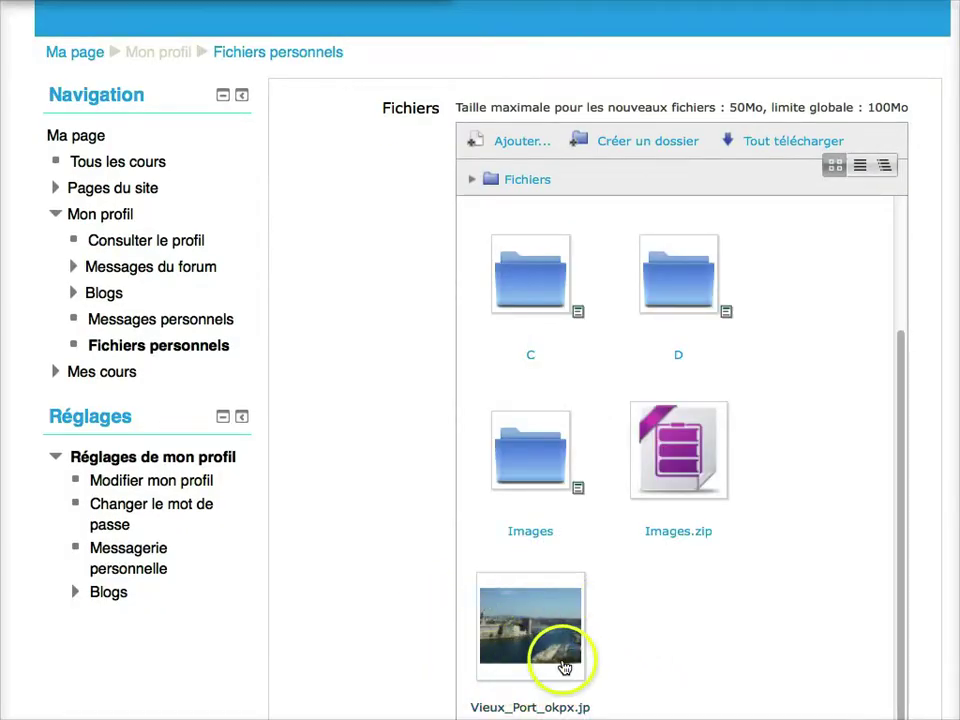
# Step: Check the properties of Vieux_Port_okpx.jpg without changing them, and save the personal files
pyautogui.click(553, 637)
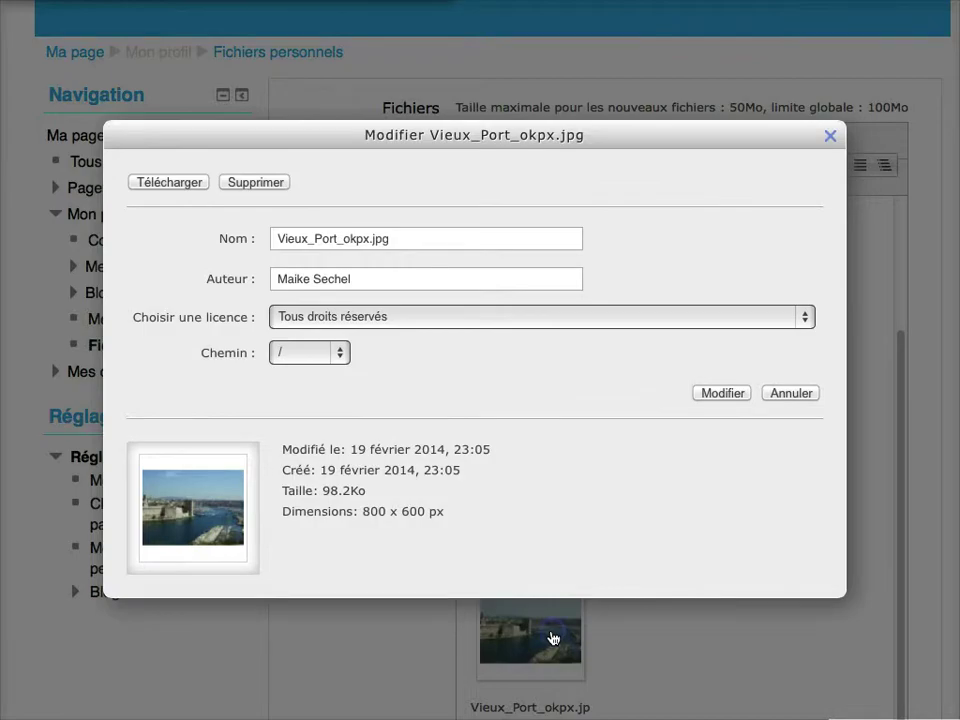
pyautogui.click(791, 393)
pyautogui.scroll(-3, 493, 579)
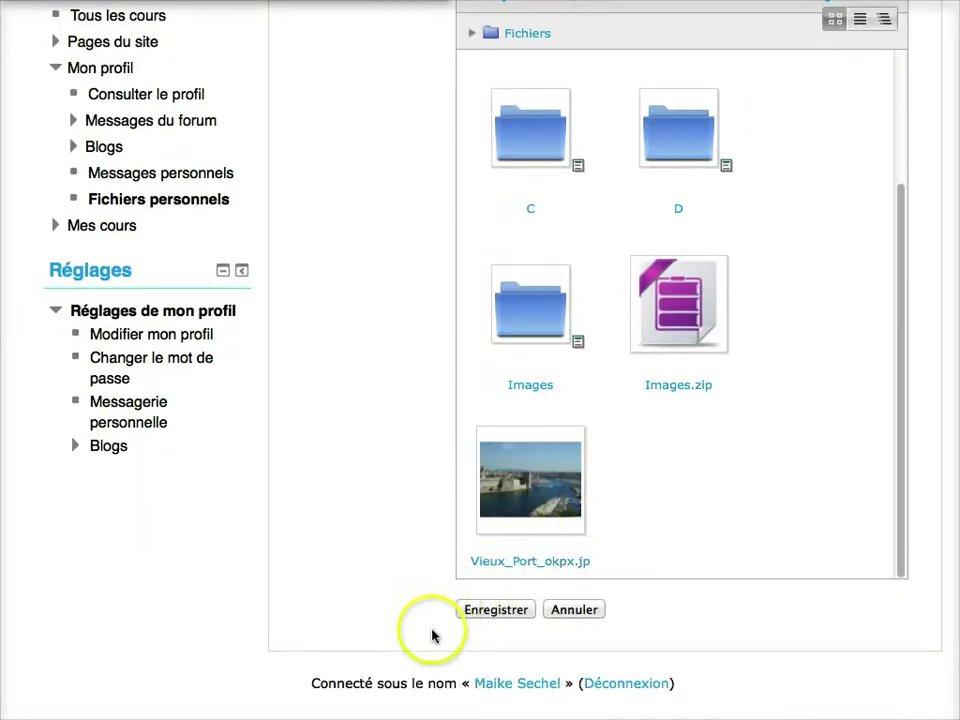
pyautogui.click(488, 610)
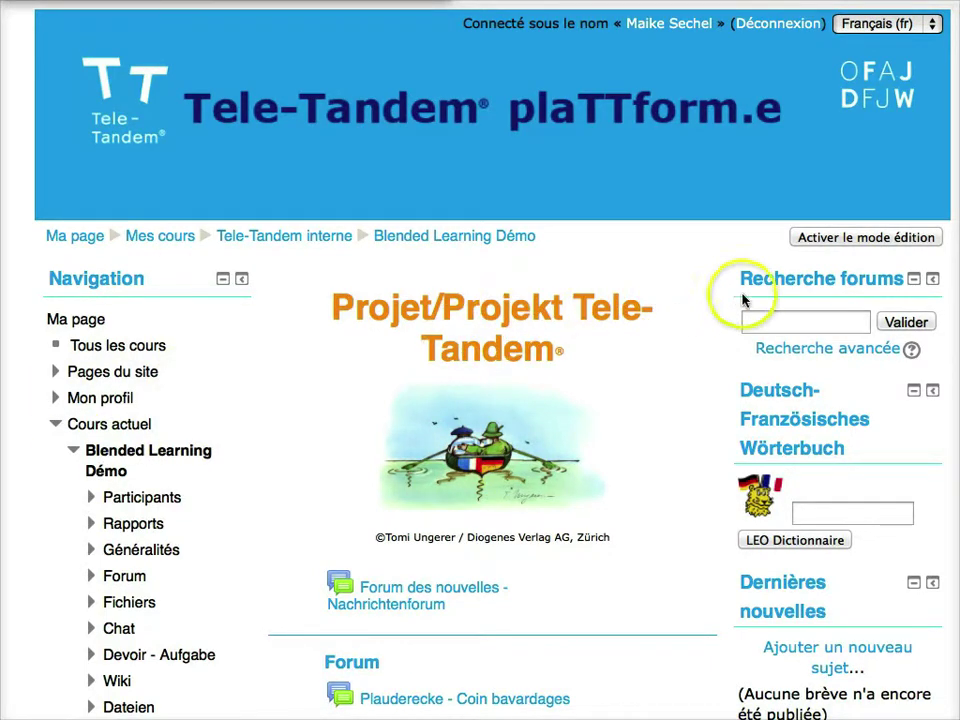
# Step: Turn on editing mode in the Blended Learning Démo course and add Katzen-Aikido.jpg and reseaux-sociaux.jpg from the VT10 Fichiers folder to the Fichiers section
pyautogui.click(824, 239)
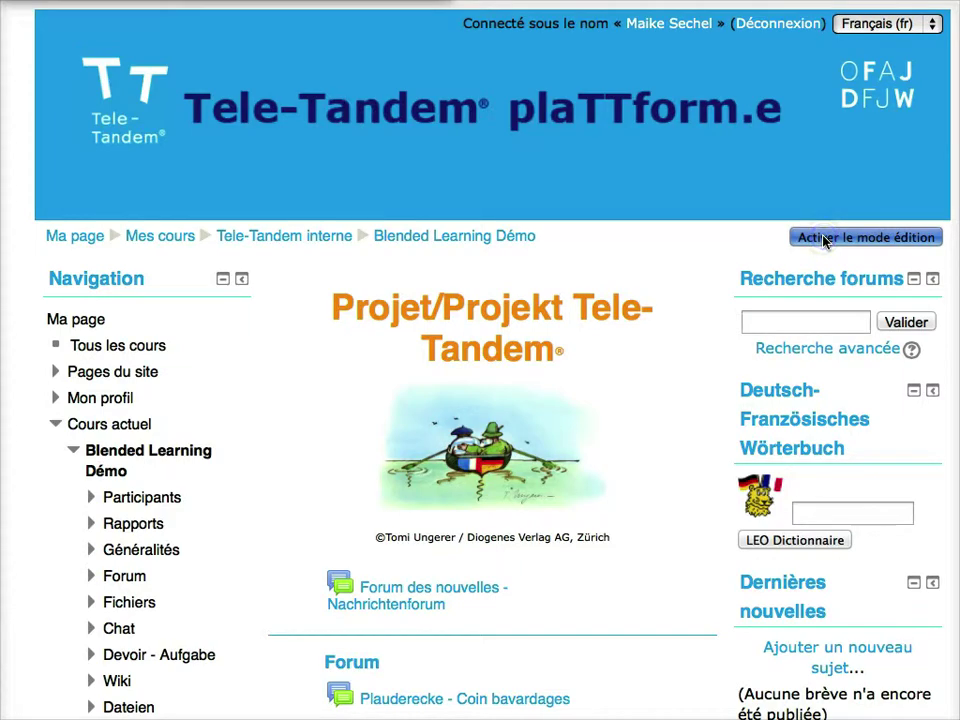
pyautogui.scroll(-4, 720, 306)
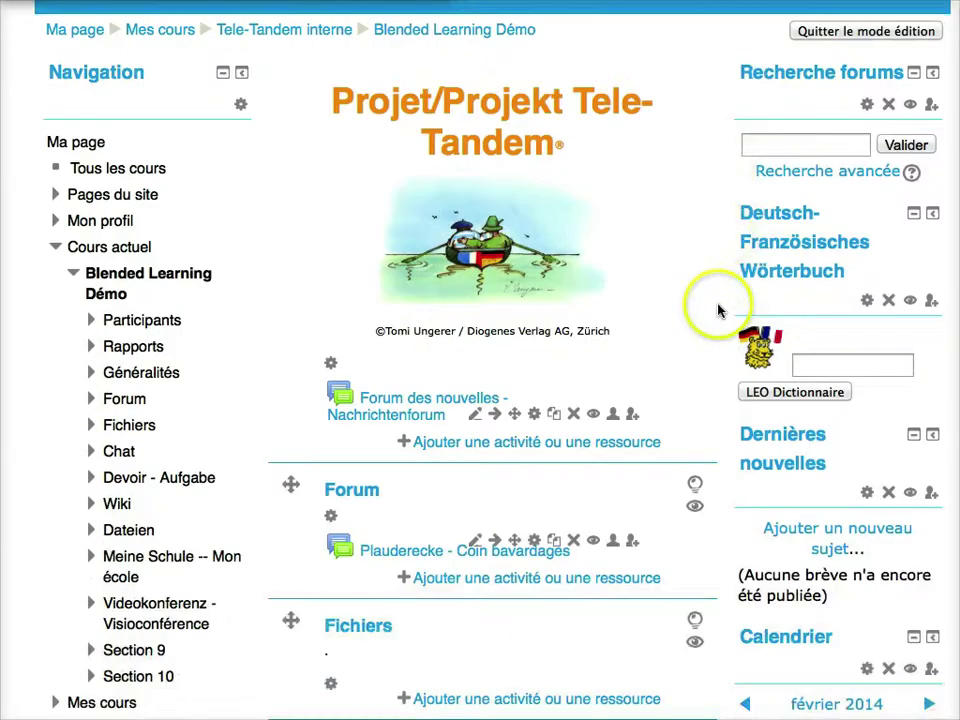
pyautogui.scroll(-3, 718, 311)
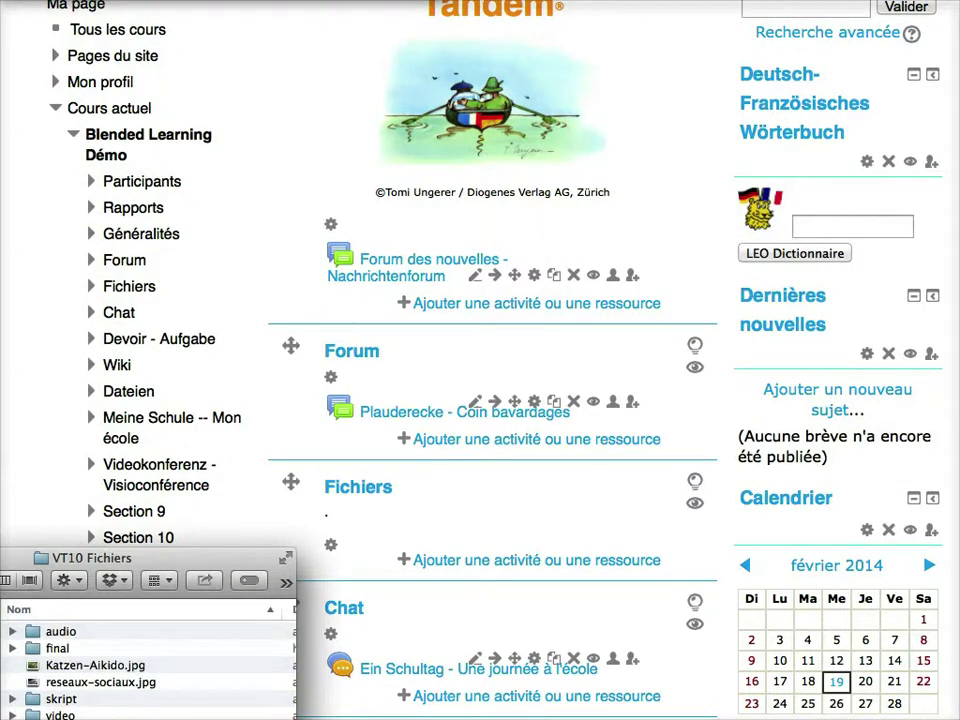
pyautogui.click(60, 666)
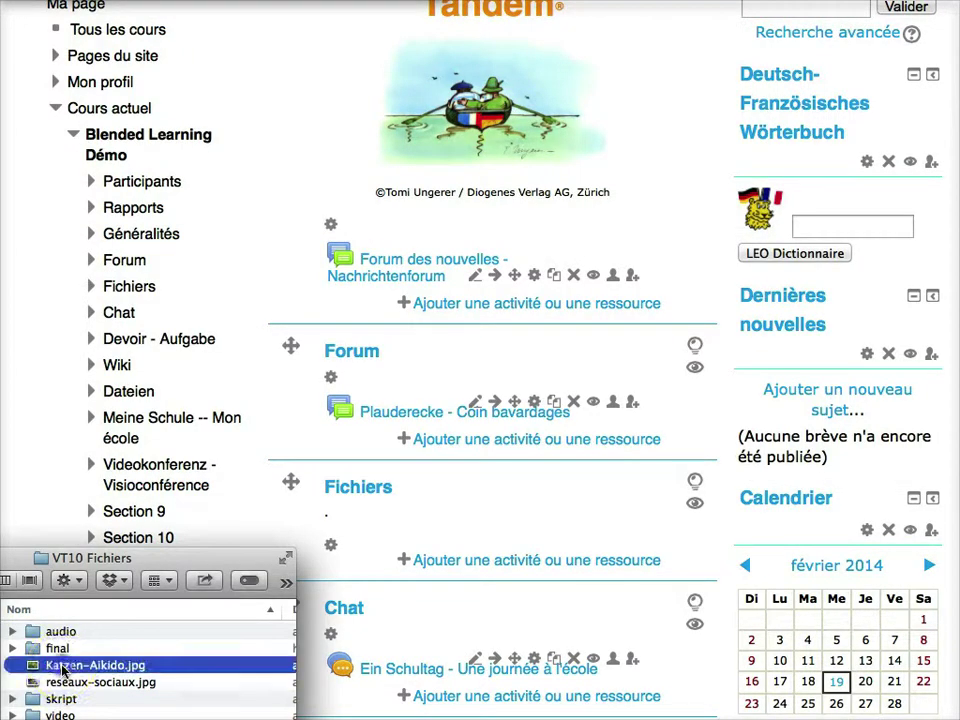
pyautogui.hotkey('shift', 'Down')
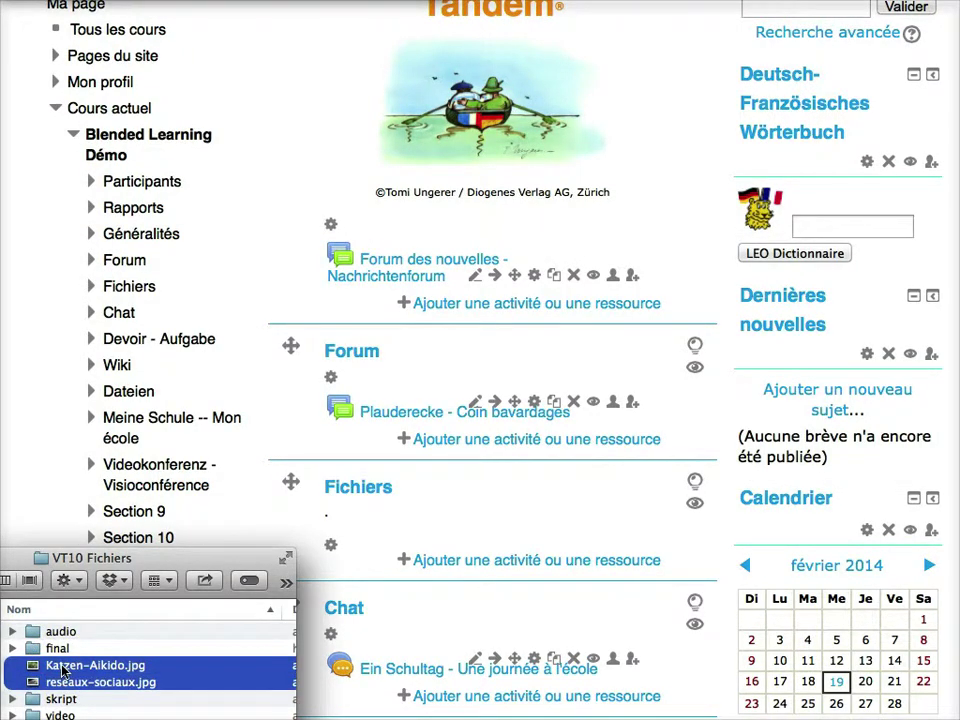
pyautogui.moveTo(60, 672); pyautogui.dragTo(452, 551)
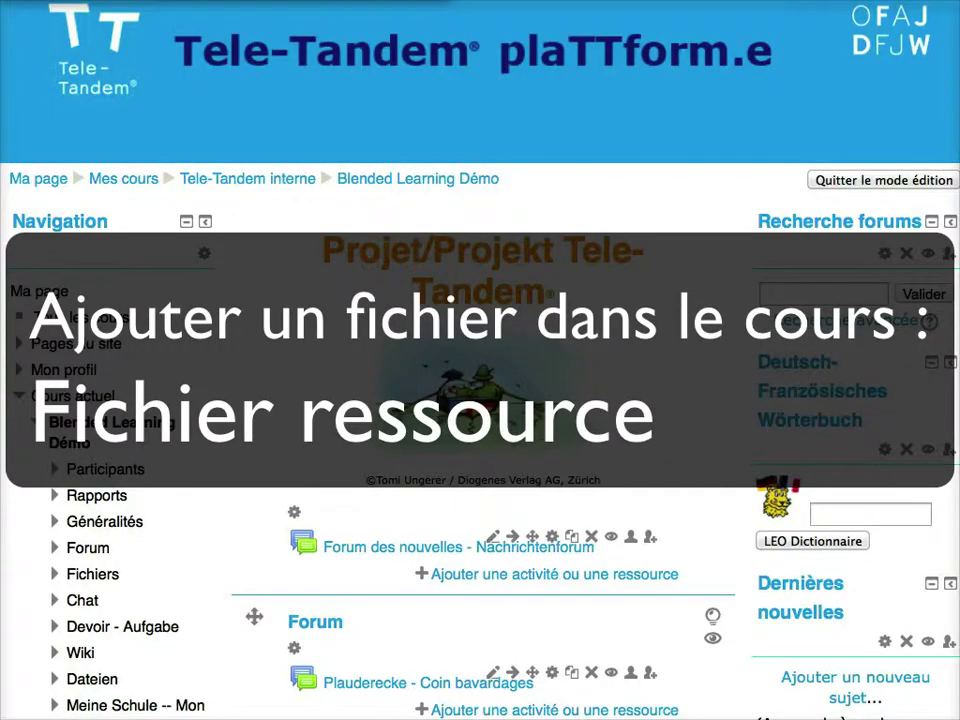
# Step: Start a new resource of type Fichier in the course's Fichiers section
pyautogui.scroll(-10, 480, 400)
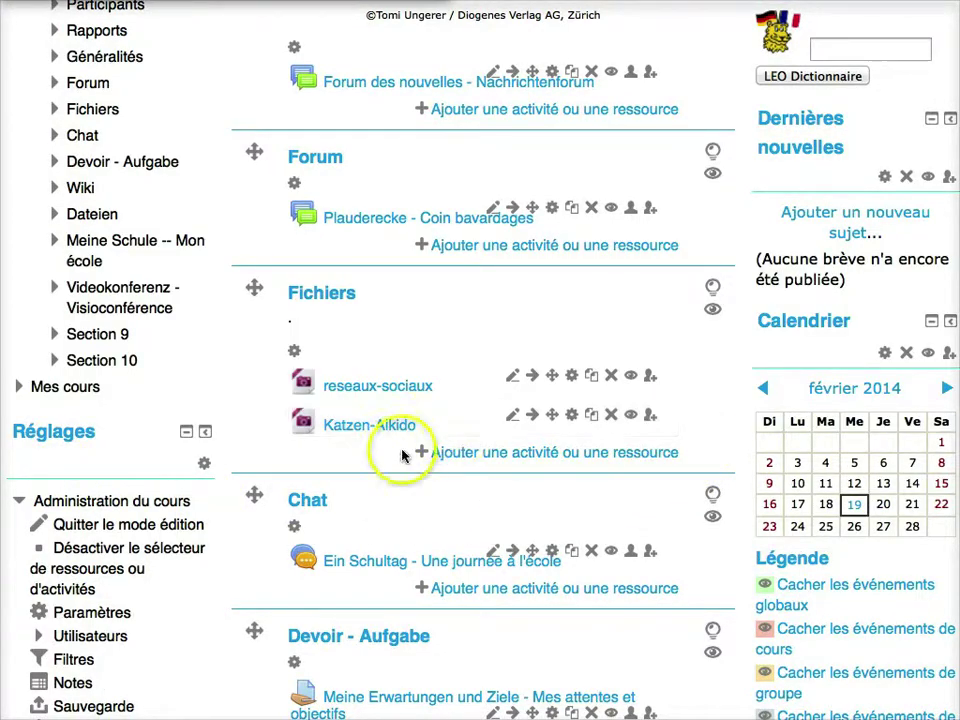
pyautogui.click(456, 453)
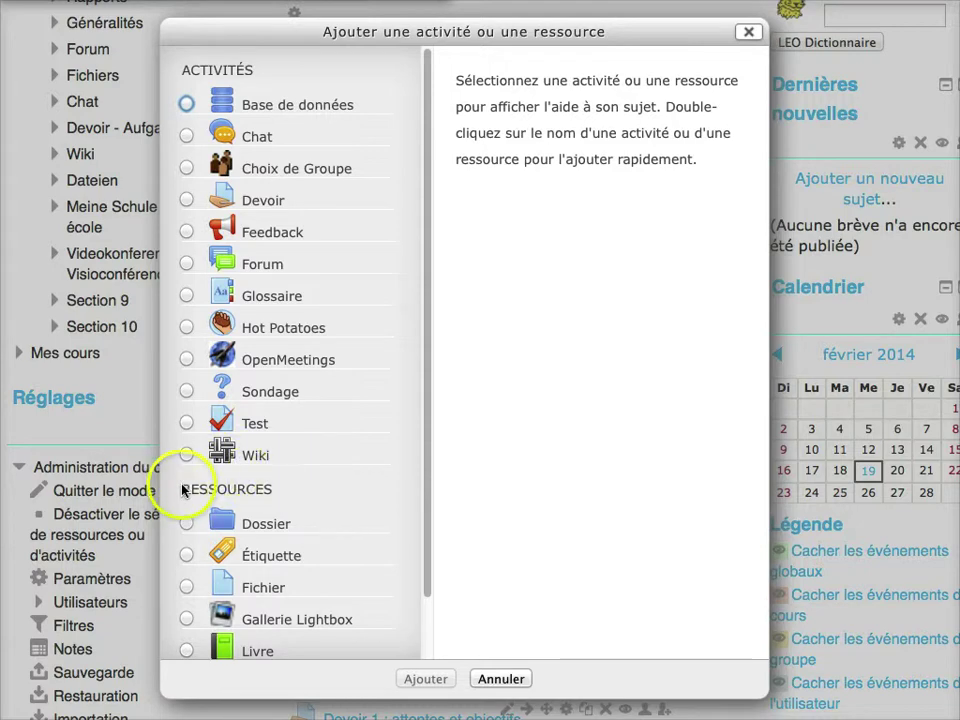
pyautogui.scroll(-1, 246, 497)
pyautogui.scroll(-1, 246, 497)
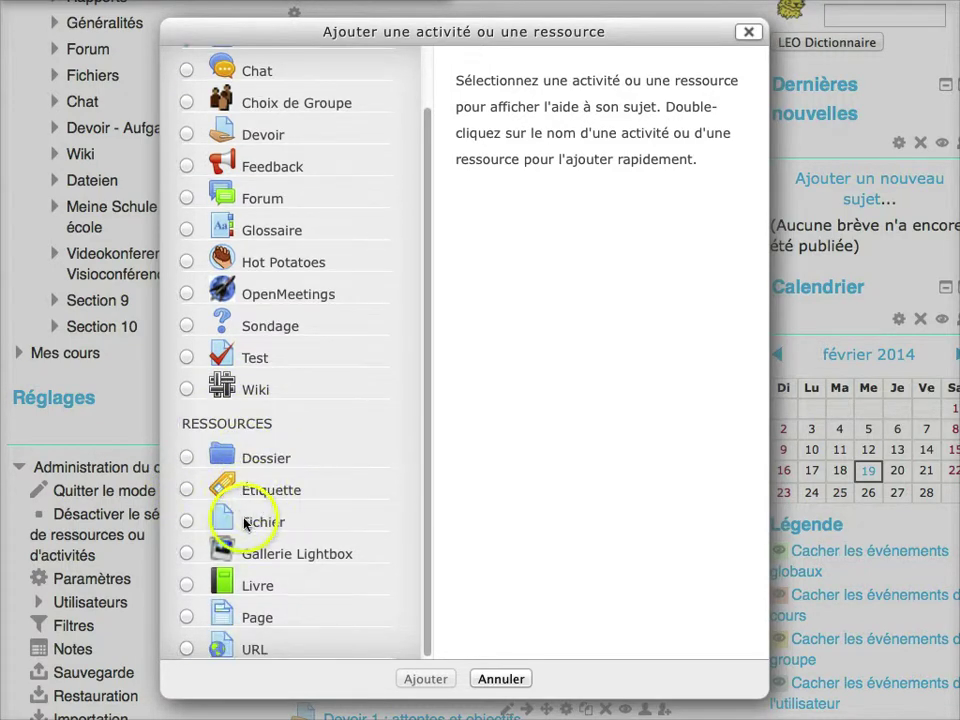
pyautogui.click(187, 522)
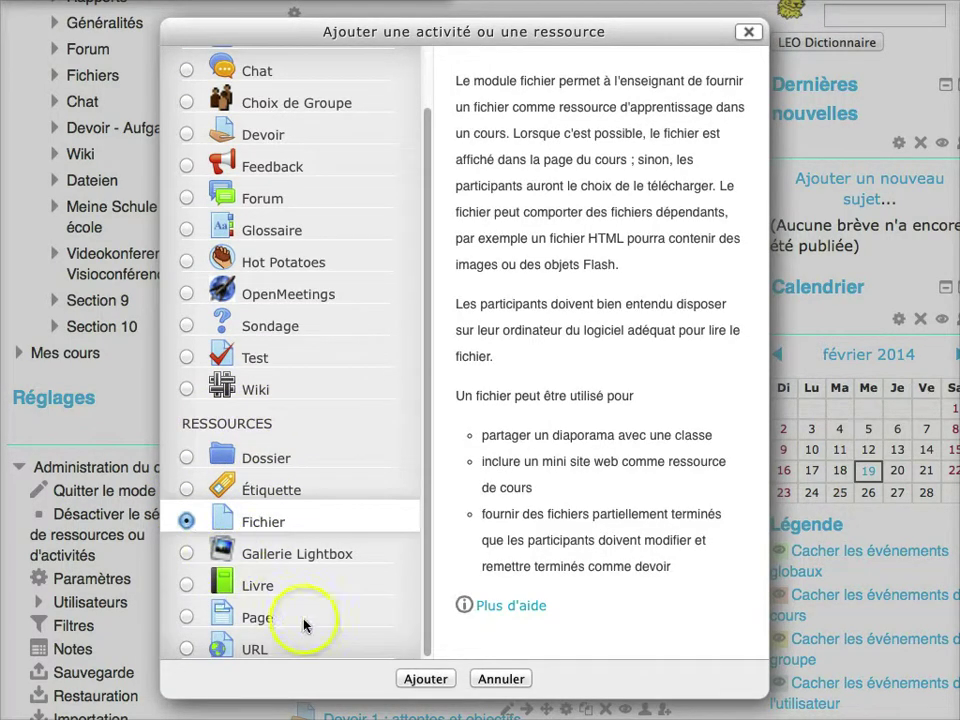
pyautogui.click(405, 680)
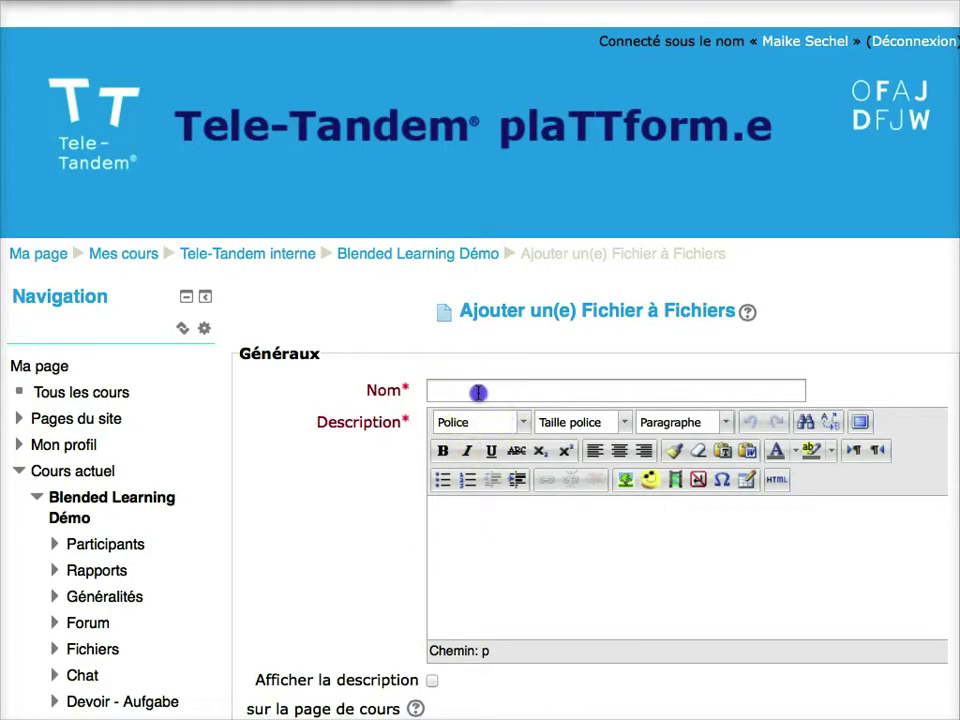
# Step: Name the file resource Netiquette and enter "Description" as its description
pyautogui.click(469, 391)
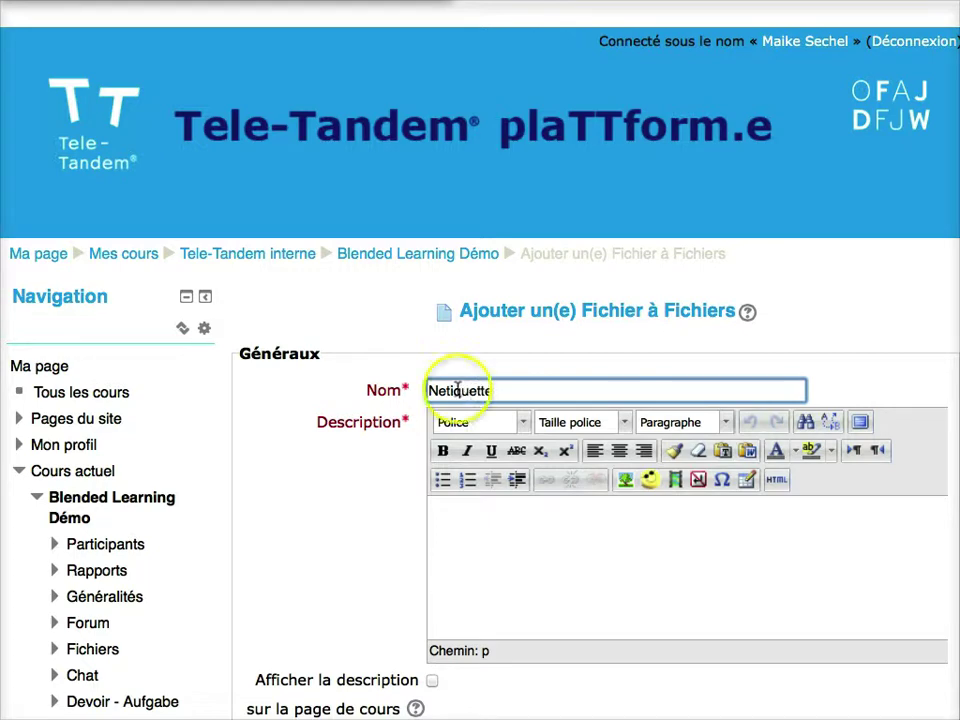
pyautogui.click(527, 526)
pyautogui.write('Description')
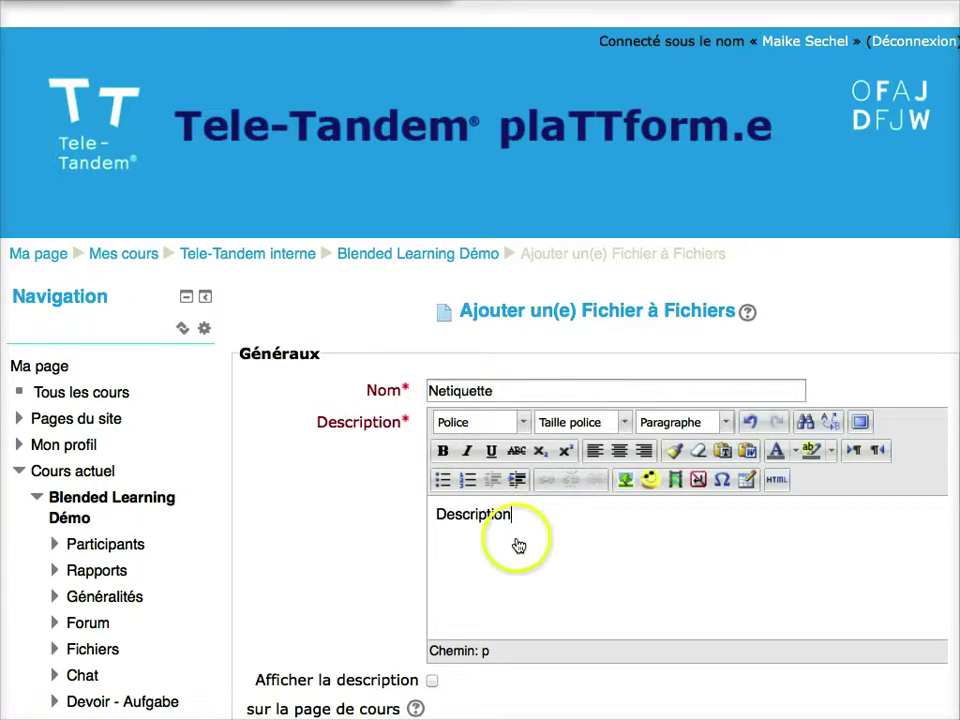
# Step: Add Netiquette.pdf from folder C of the personal files to the resource's content as an alias, and open its properties
pyautogui.scroll(-10, 600, 490)
pyautogui.moveTo(699, 204); pyautogui.dragTo(668, 216)
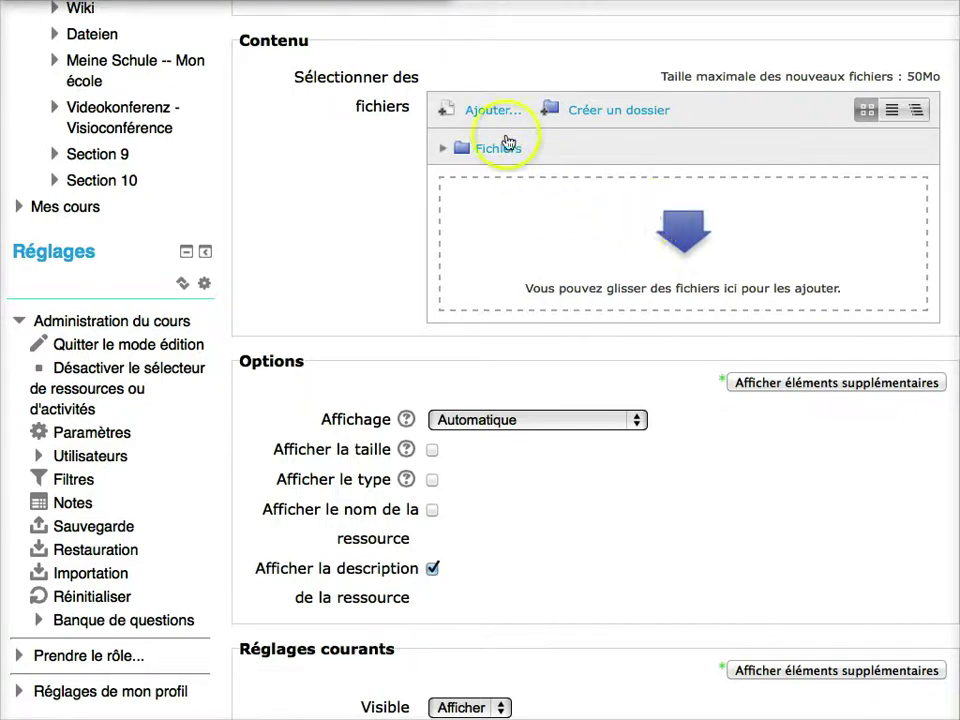
pyautogui.click(477, 108)
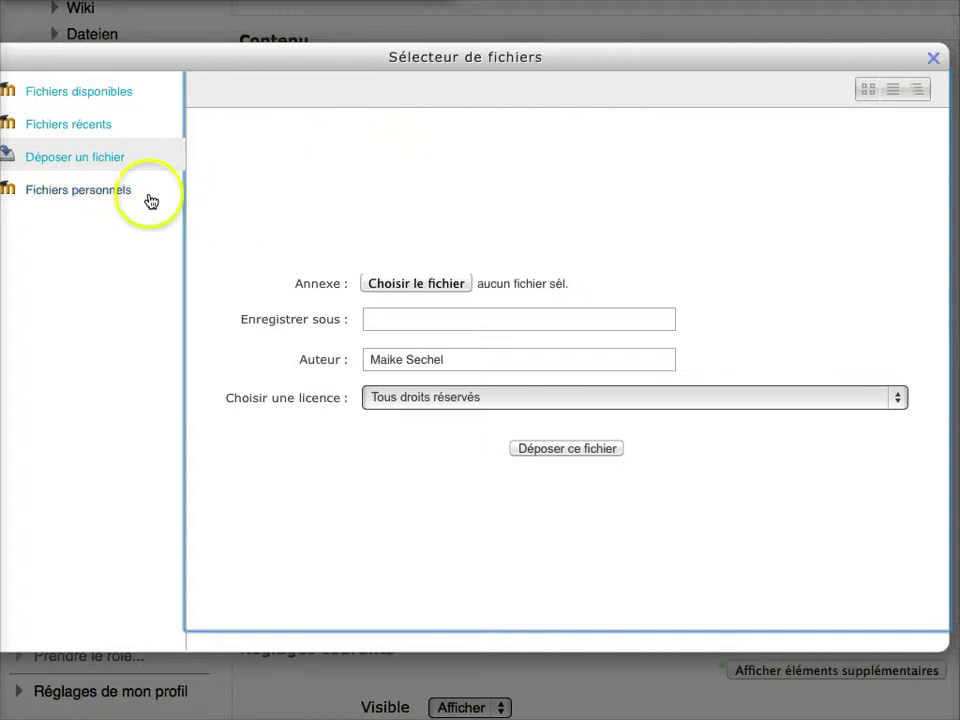
pyautogui.click(77, 191)
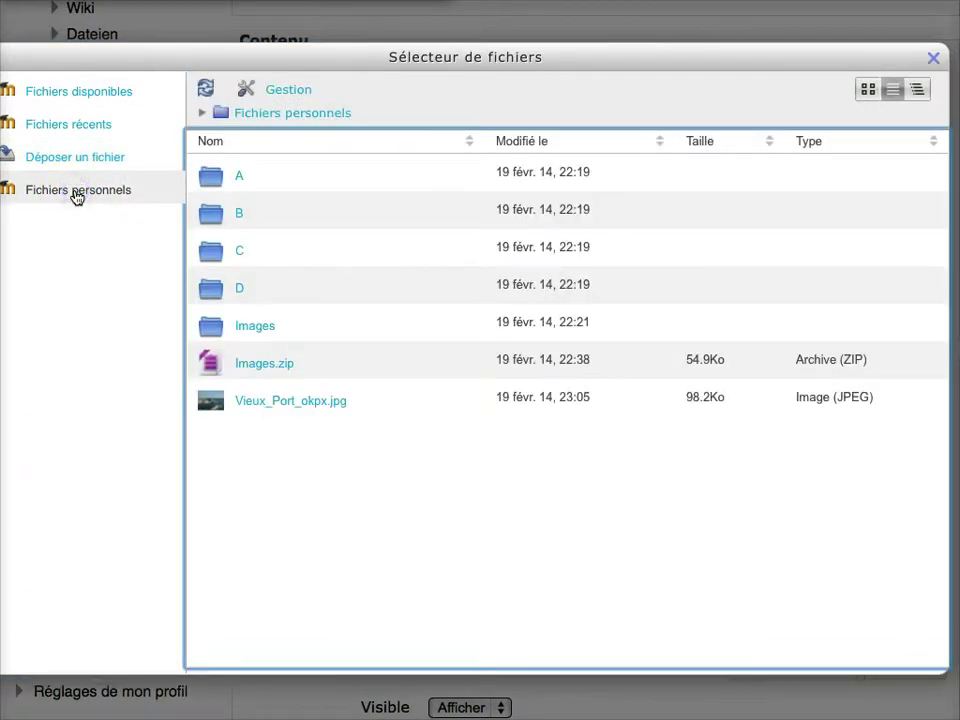
pyautogui.click(222, 254)
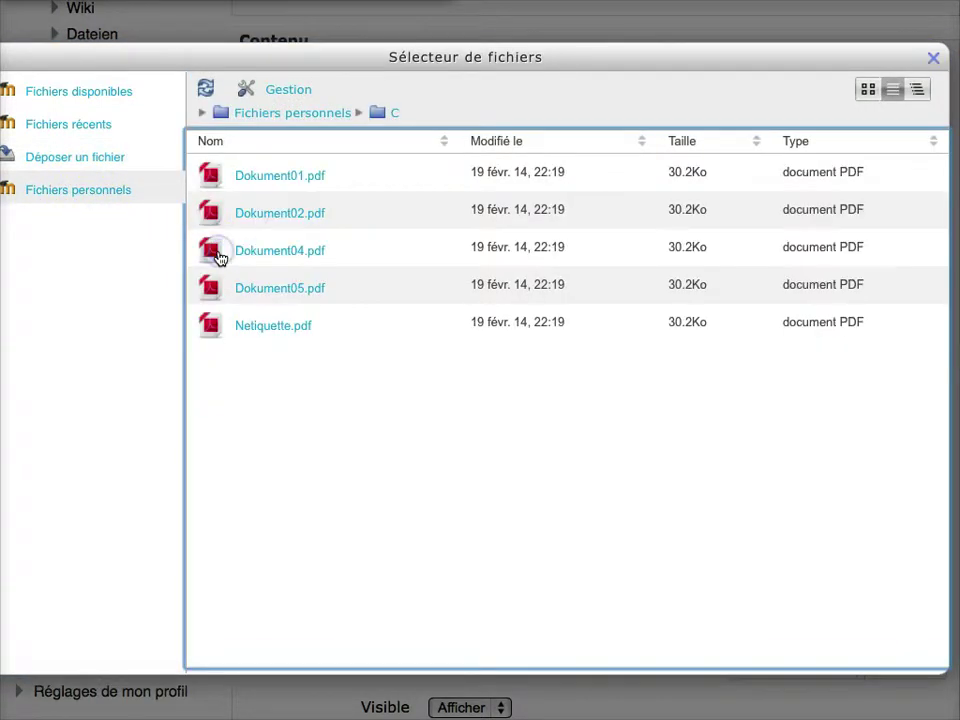
pyautogui.click(274, 330)
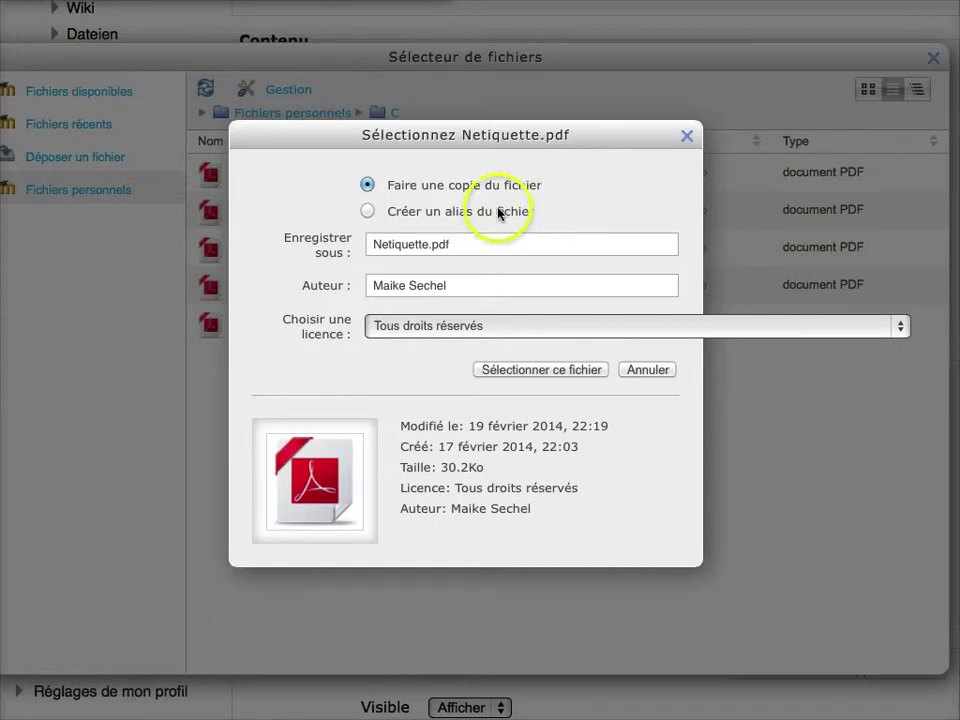
pyautogui.click(366, 211)
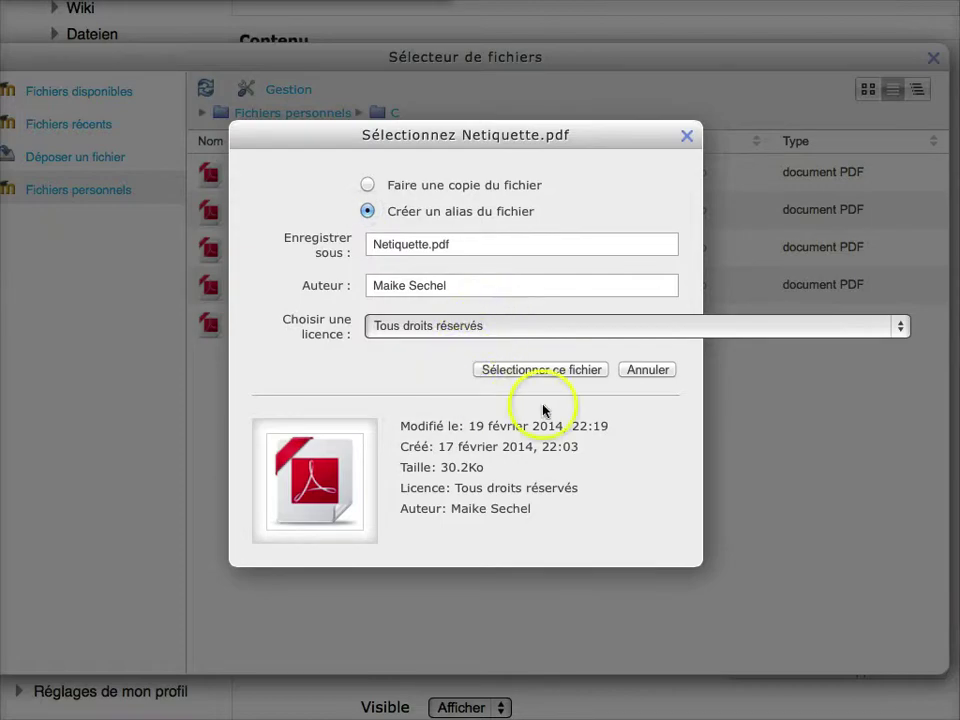
pyautogui.click(556, 370)
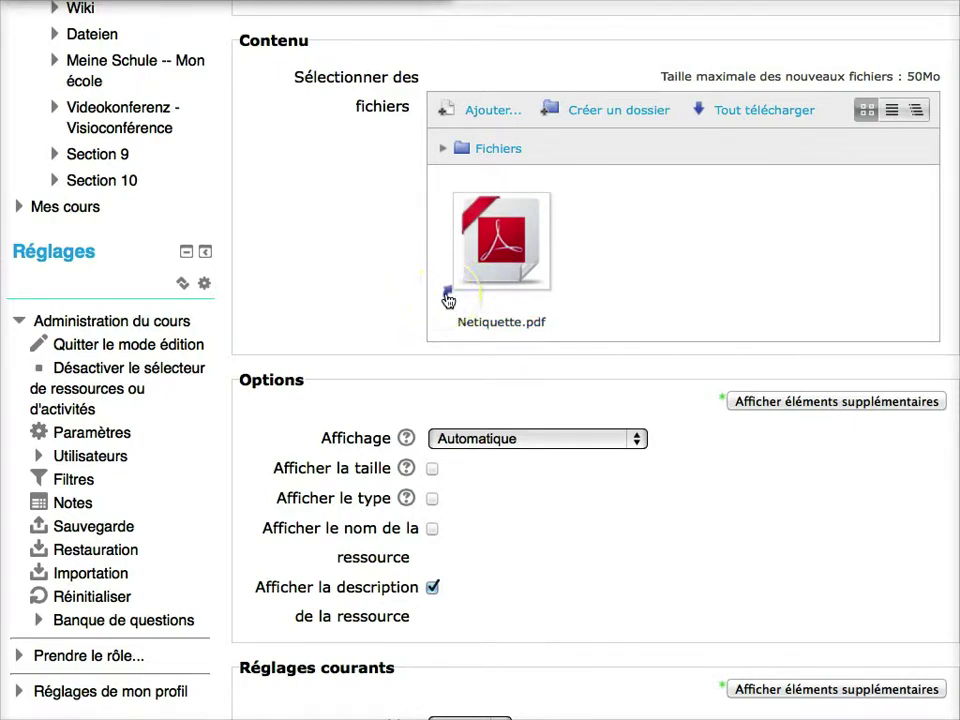
pyautogui.click(472, 274)
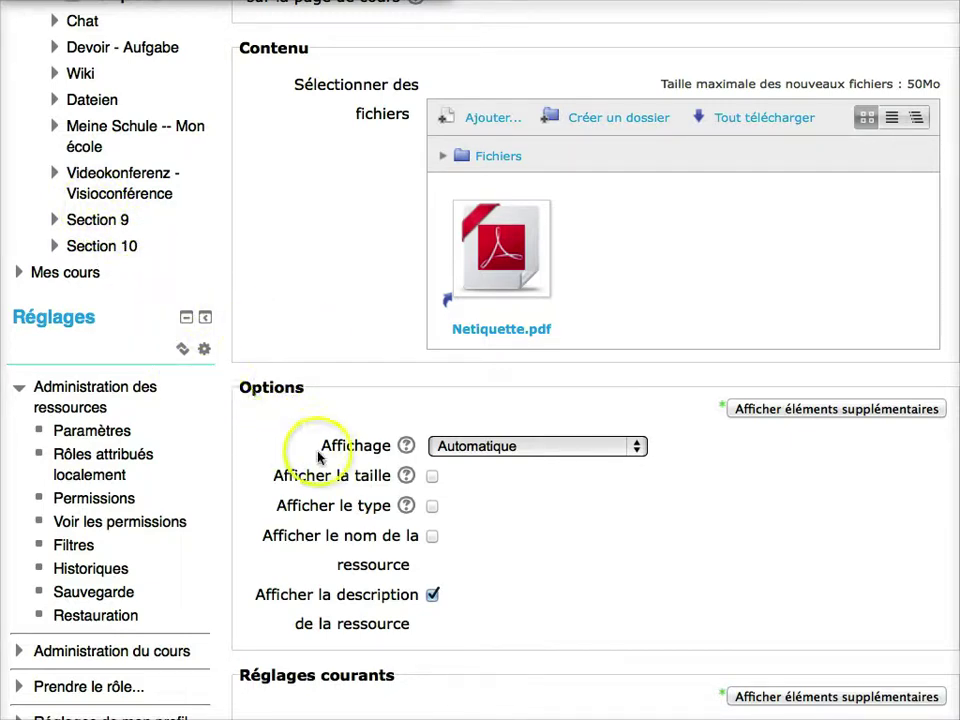
# Step: Set the Netiquette resource's display option to Forcer le téléchargement, save it with a return to the course, and open Netiquette
pyautogui.click(572, 449)
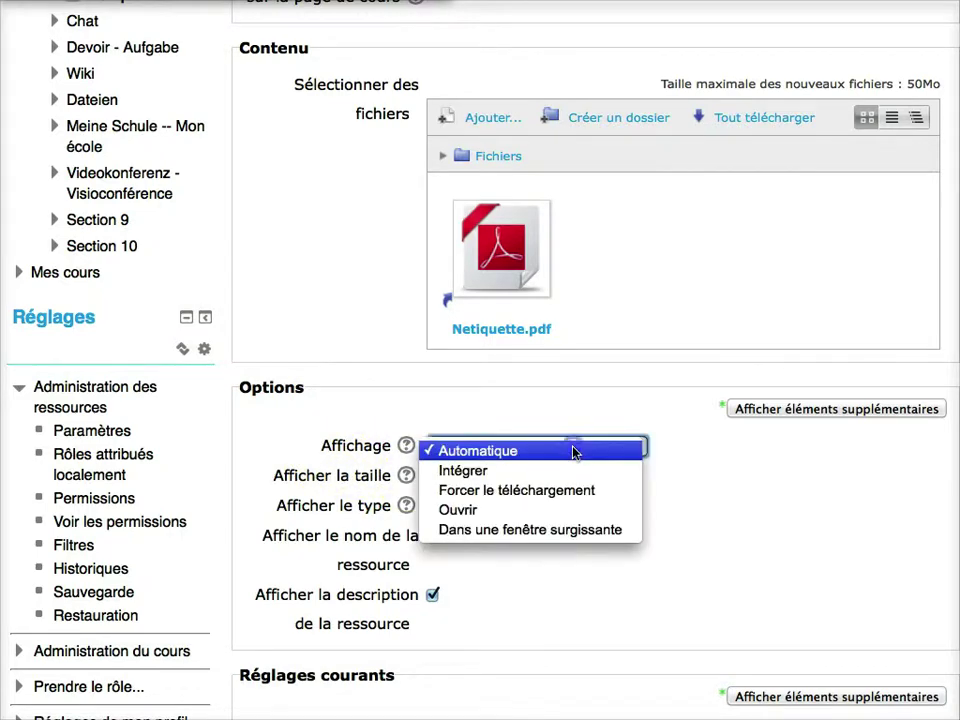
pyautogui.click(574, 490)
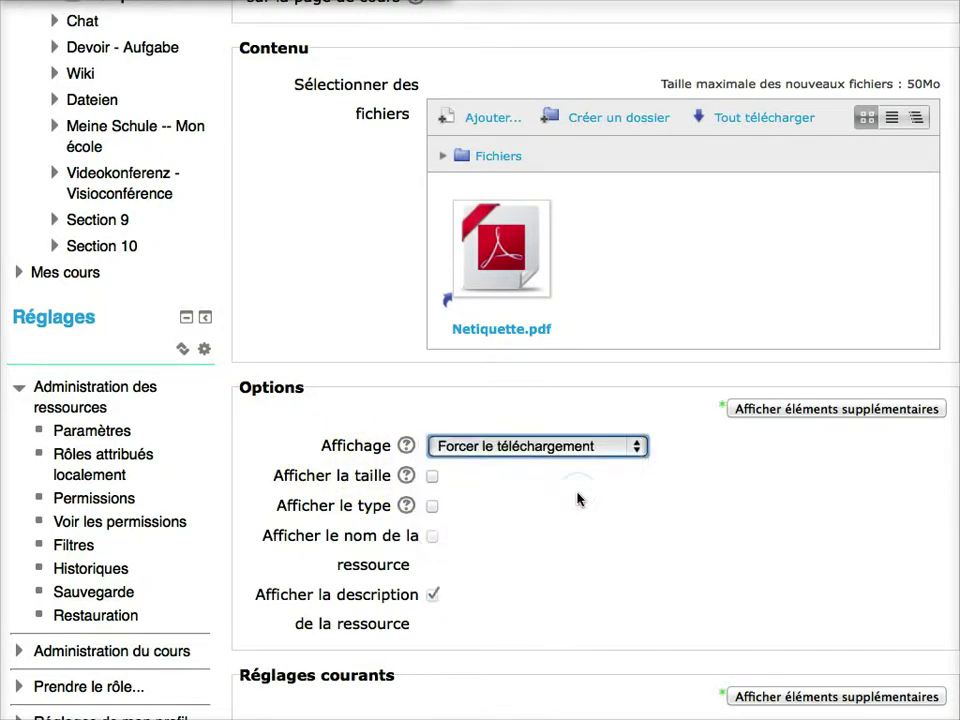
pyautogui.scroll(-5, 577, 499)
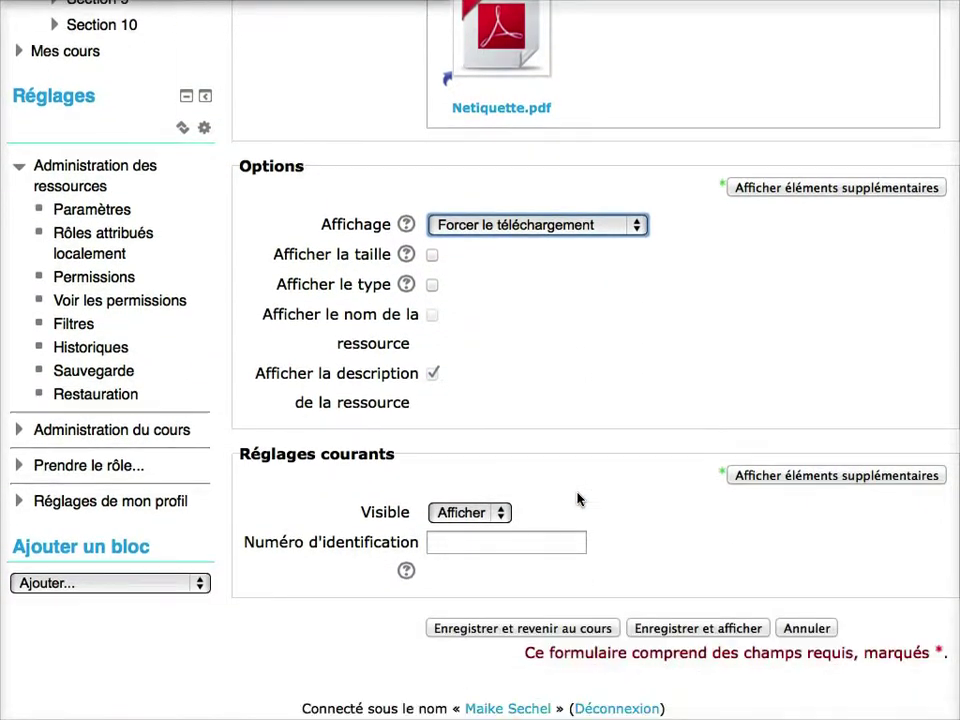
pyautogui.scroll(-1, 577, 499)
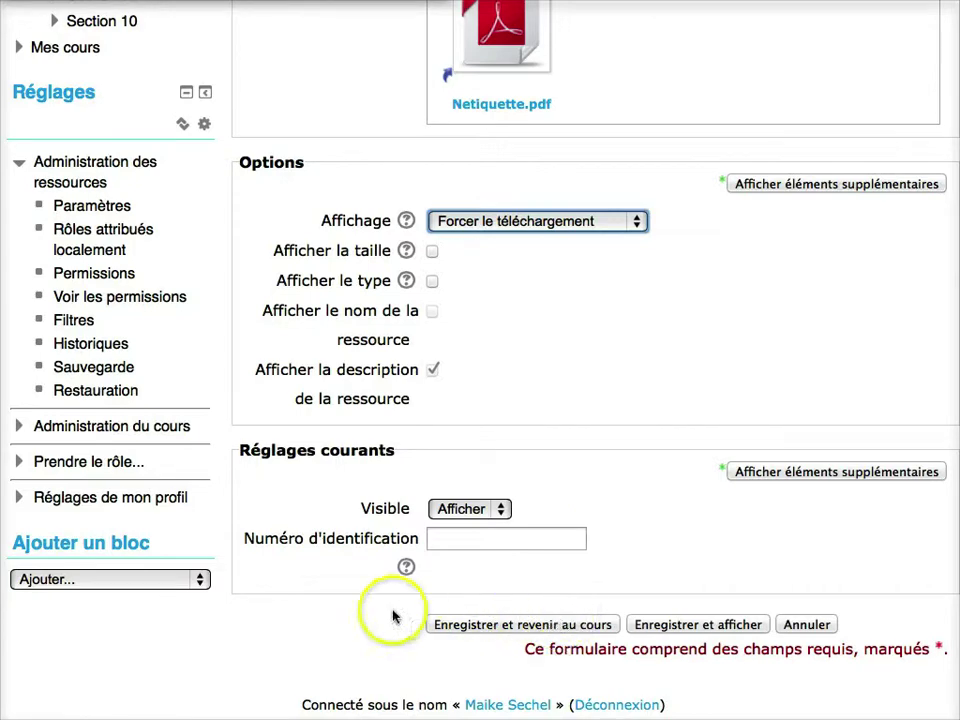
pyautogui.click(462, 627)
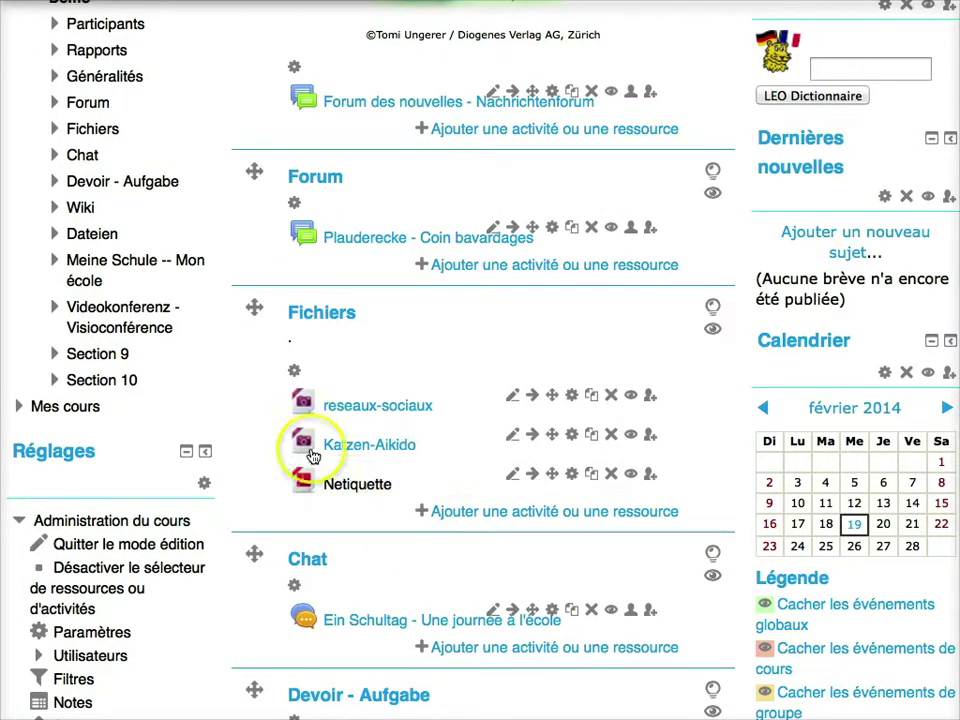
pyautogui.click(347, 487)
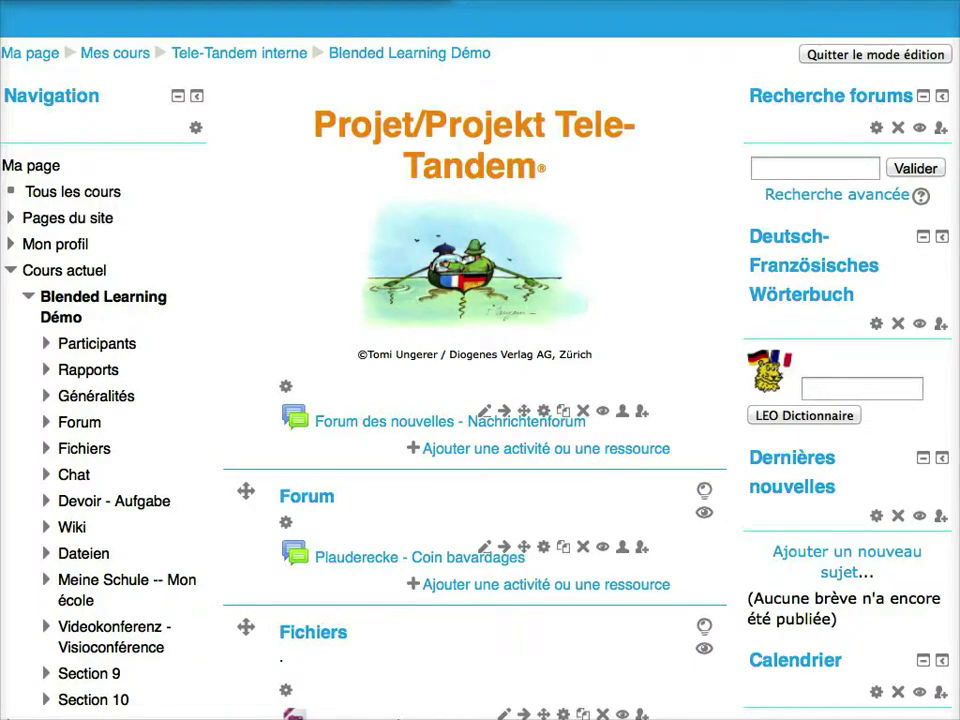
# Step: Start a new Dossier resource in the Fichiers section, named Ville, with "Description" as its description
pyautogui.scroll(-8, 296, 439)
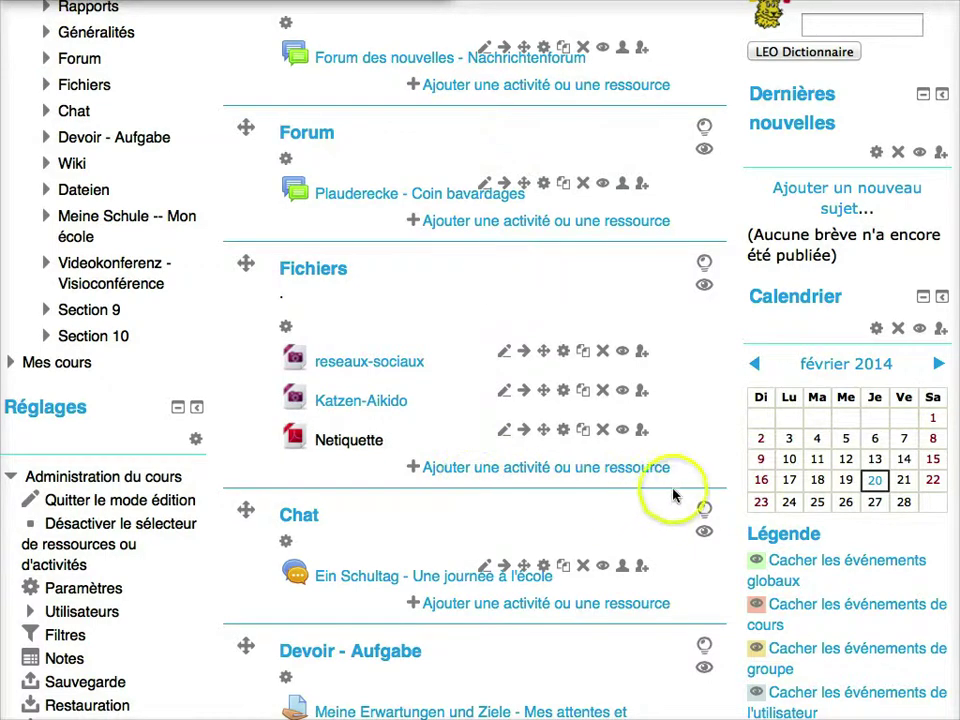
pyautogui.click(520, 477)
pyautogui.scroll(-1, 253, 476)
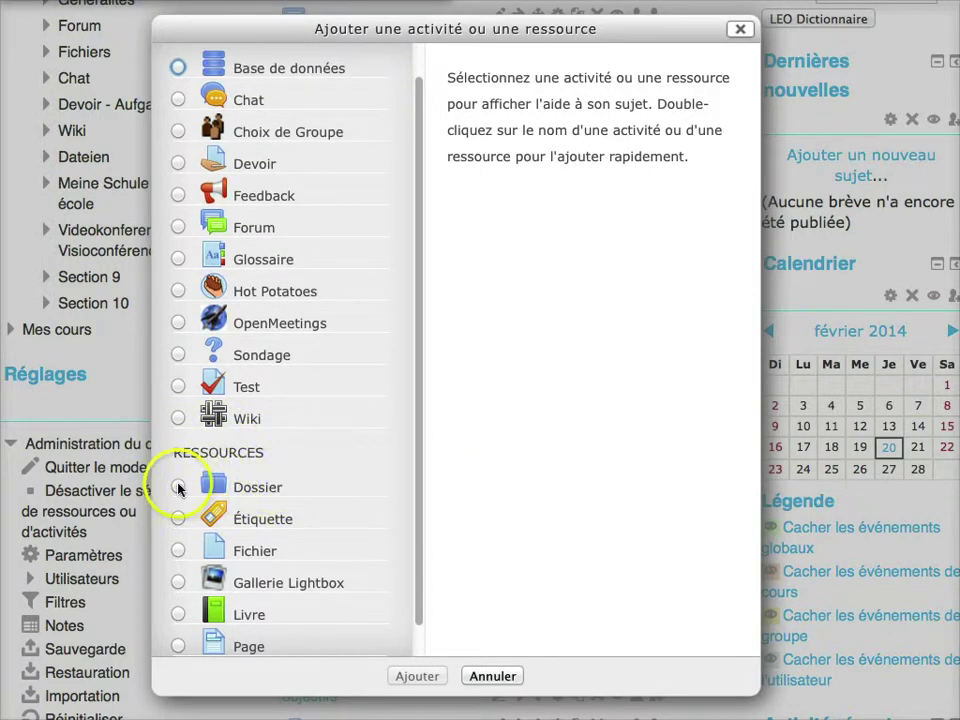
pyautogui.click(178, 486)
pyautogui.click(412, 677)
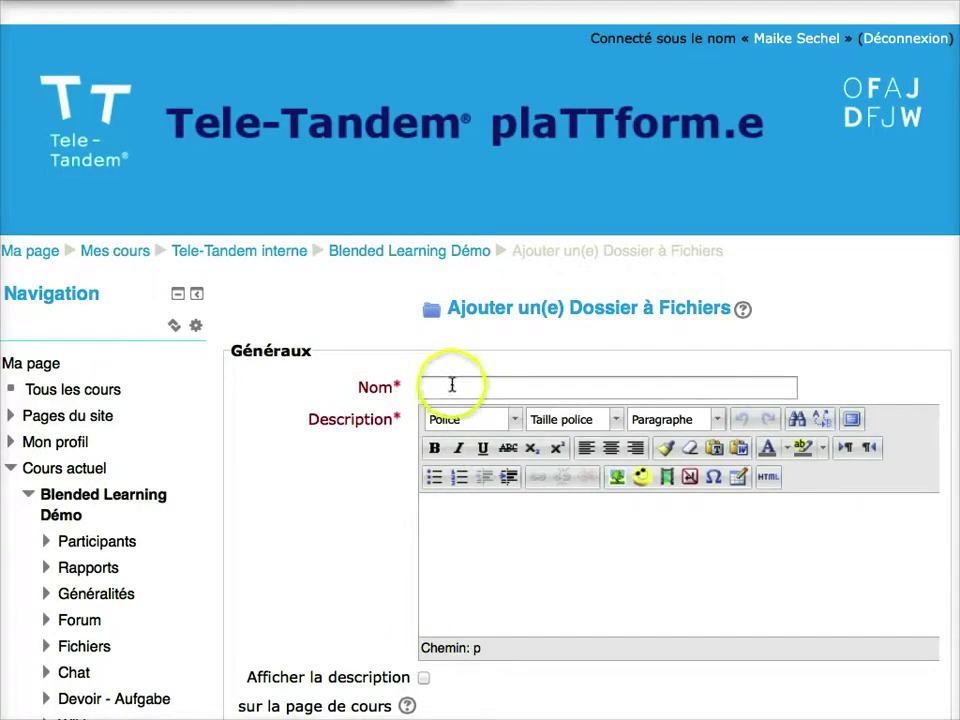
pyautogui.click(451, 386)
pyautogui.write('Ville')
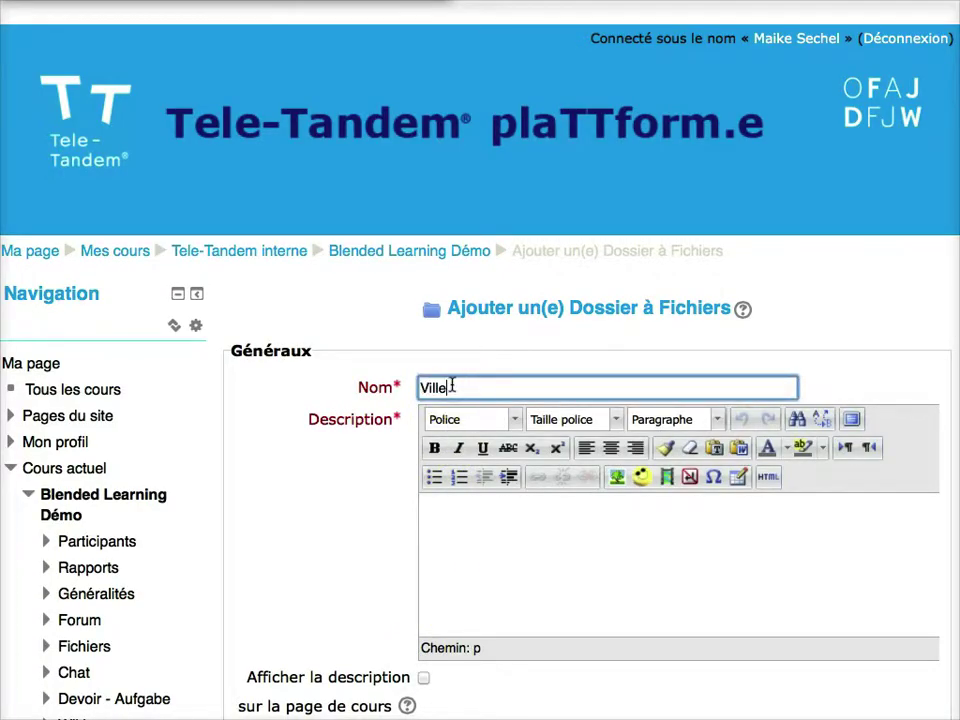
pyautogui.click(473, 527)
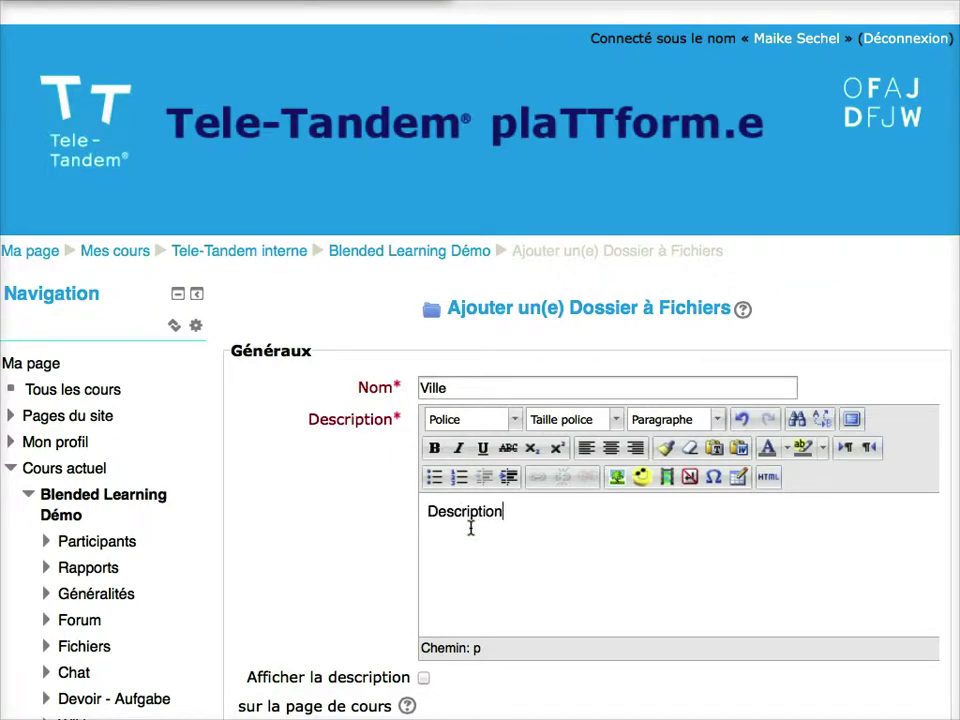
# Step: Create a subfolder named France in the folder resource's content and add Marseille.jpg from VT10 Fichiers to it
pyautogui.scroll(-5, 470, 528)
pyautogui.click(594, 561)
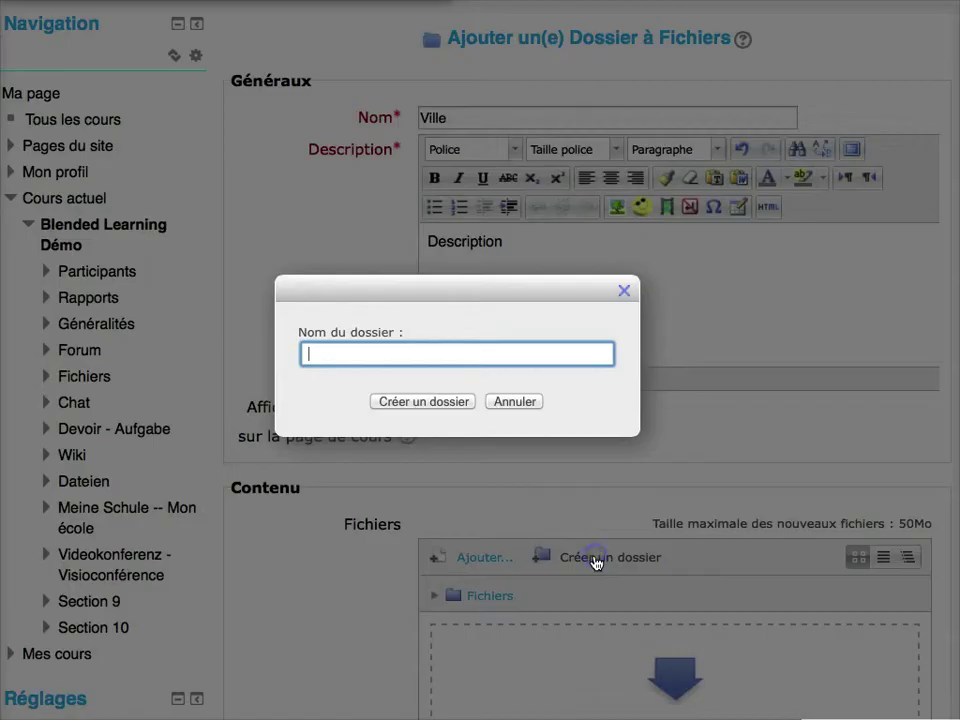
pyautogui.click(448, 401)
pyautogui.write('Fra')
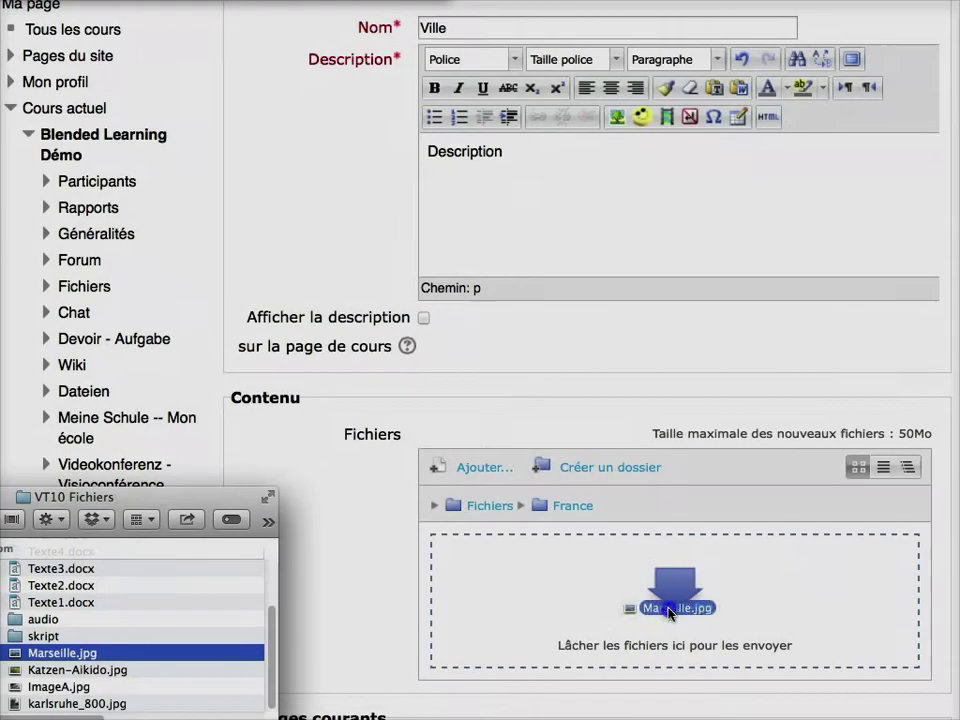
pyautogui.moveTo(670, 612); pyautogui.dragTo(670, 613)
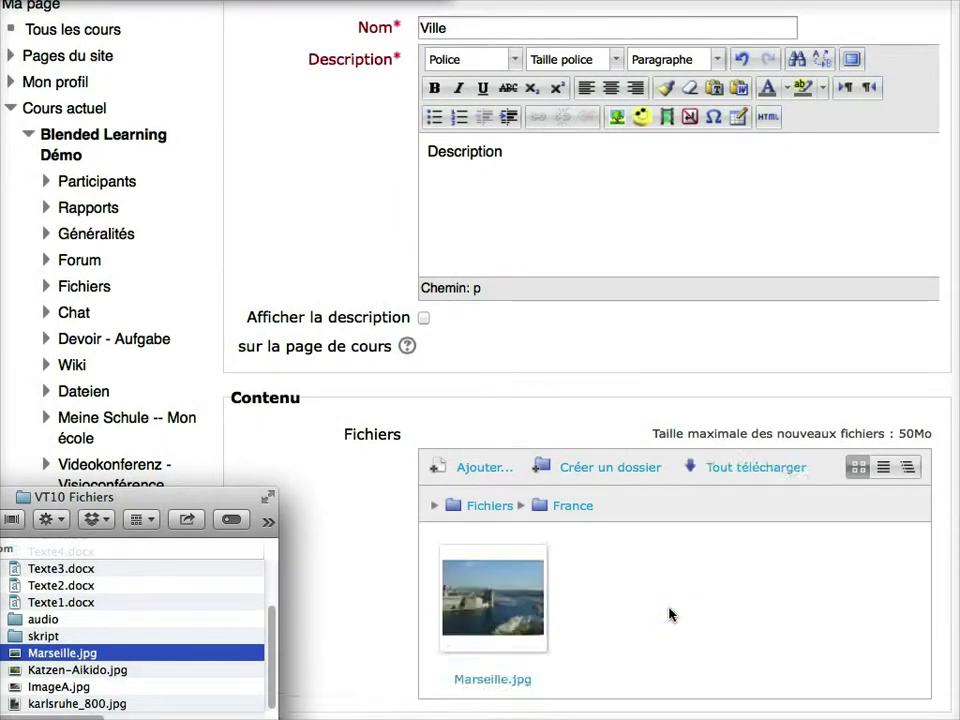
# Step: Save the Ville folder resource with a return to the course and open it from the Fichiers section
pyautogui.scroll(-6, 670, 613)
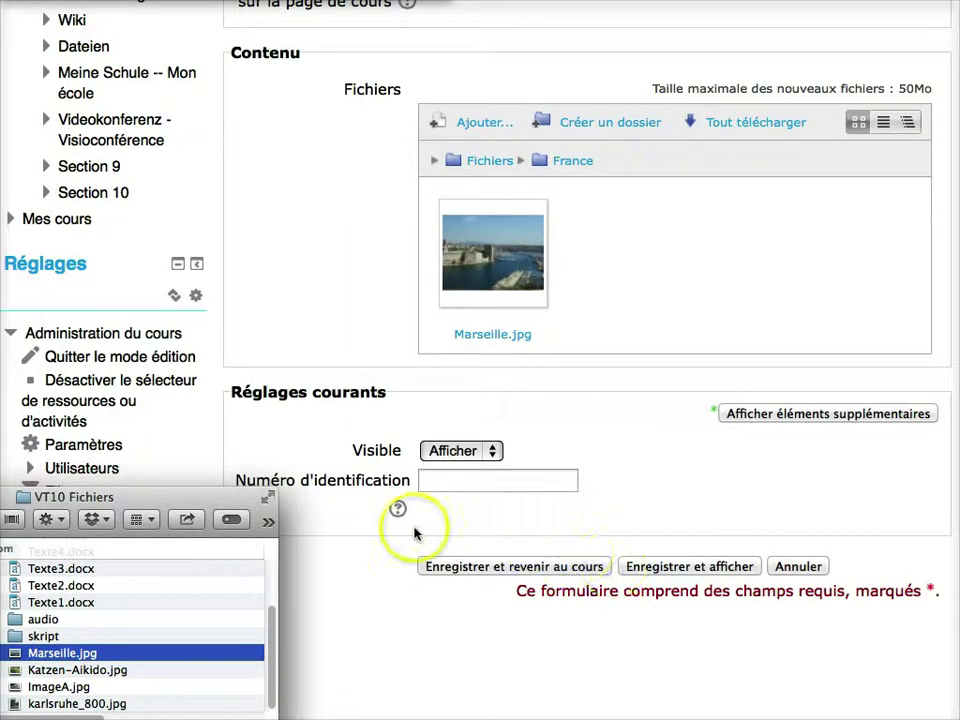
pyautogui.click(456, 566)
pyautogui.click(458, 568)
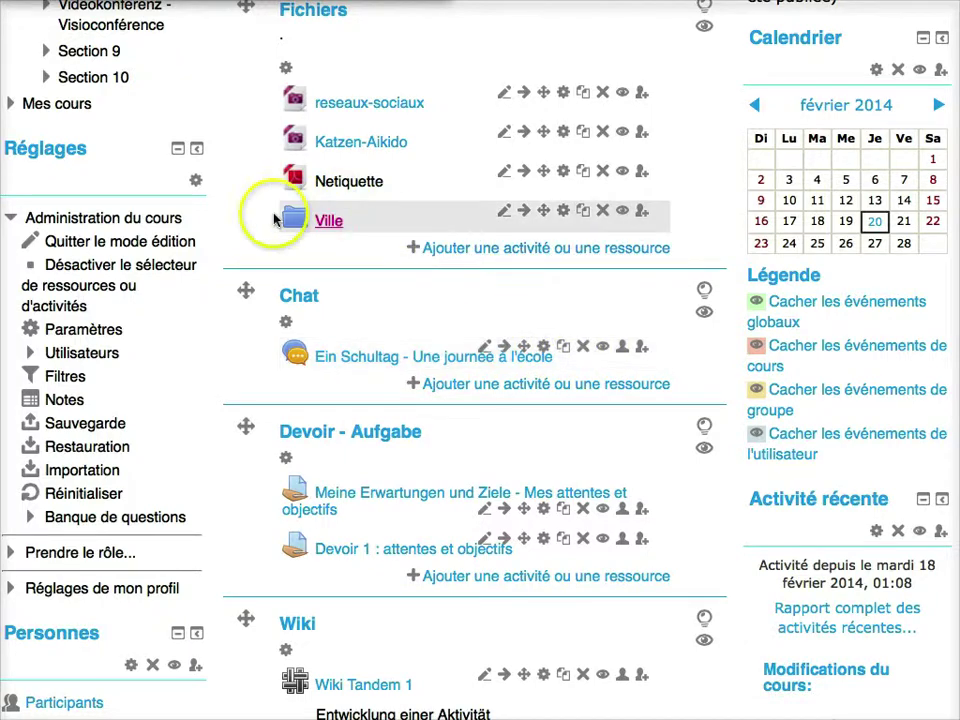
pyautogui.click(322, 224)
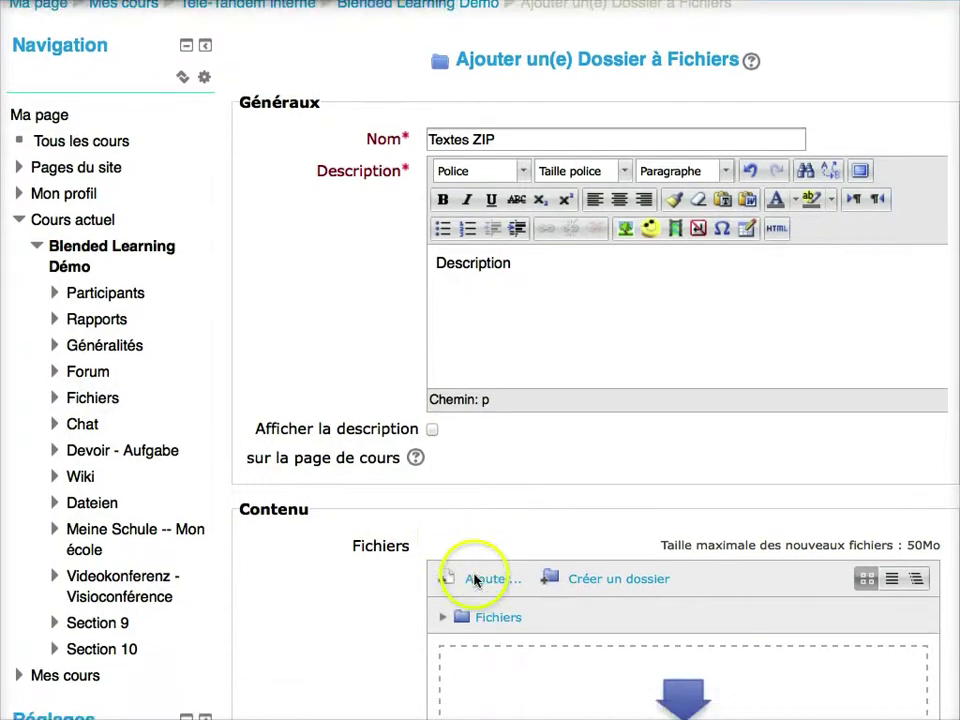
# Step: Add Archive.zip from VT10 Fichiers to the content of the Textes ZIP folder resource and unzip it there
pyautogui.scroll(-3, 476, 577)
pyautogui.moveTo(43, 645); pyautogui.dragTo(572, 571)
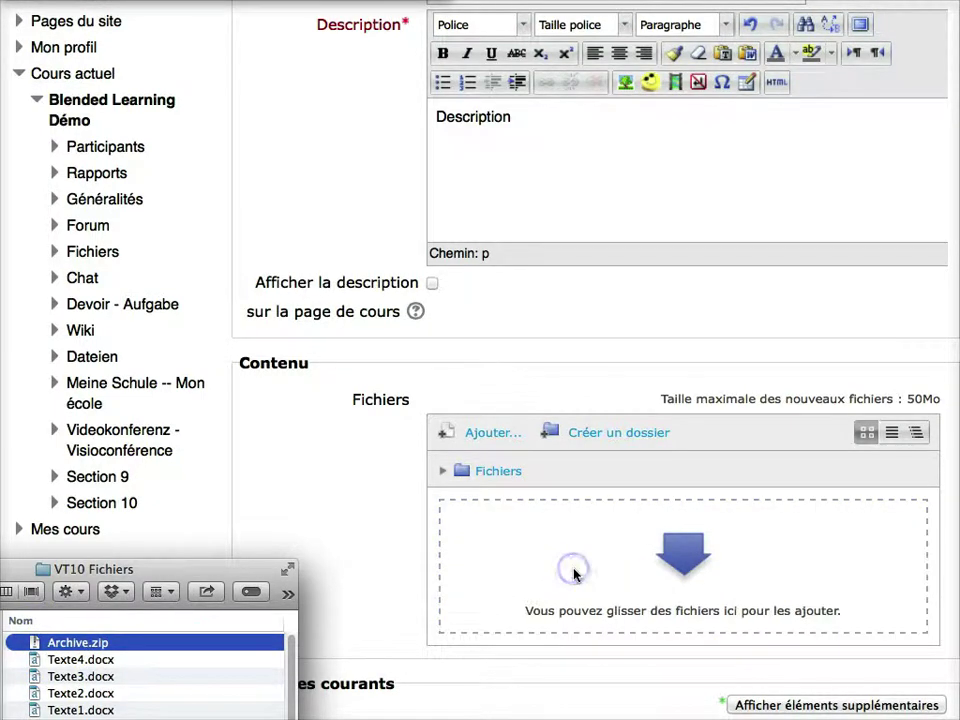
pyautogui.click(482, 552)
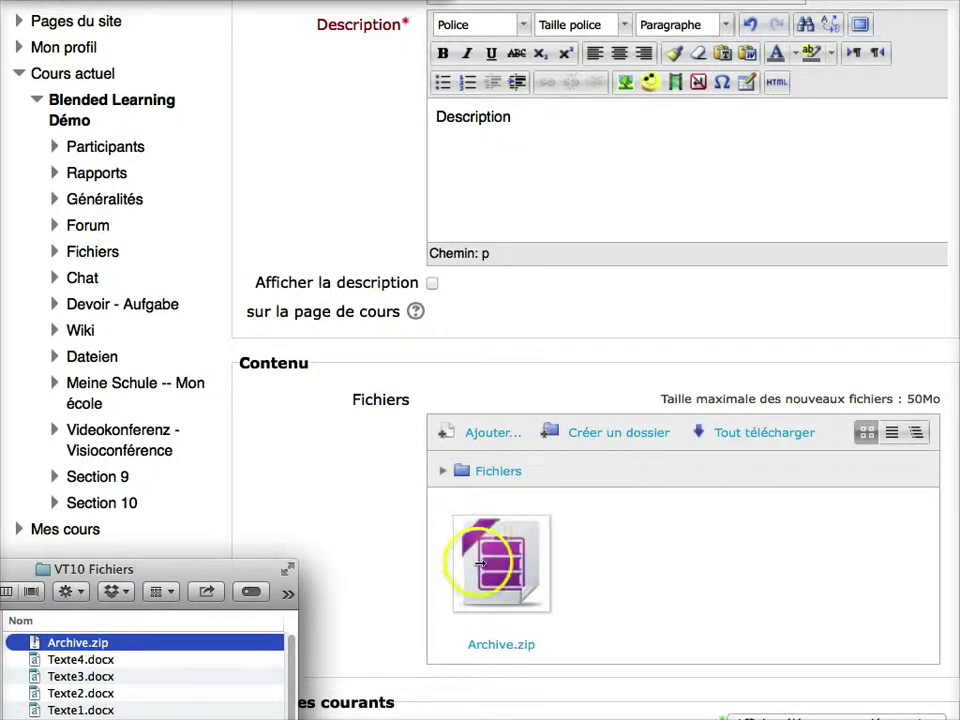
pyautogui.click(490, 552)
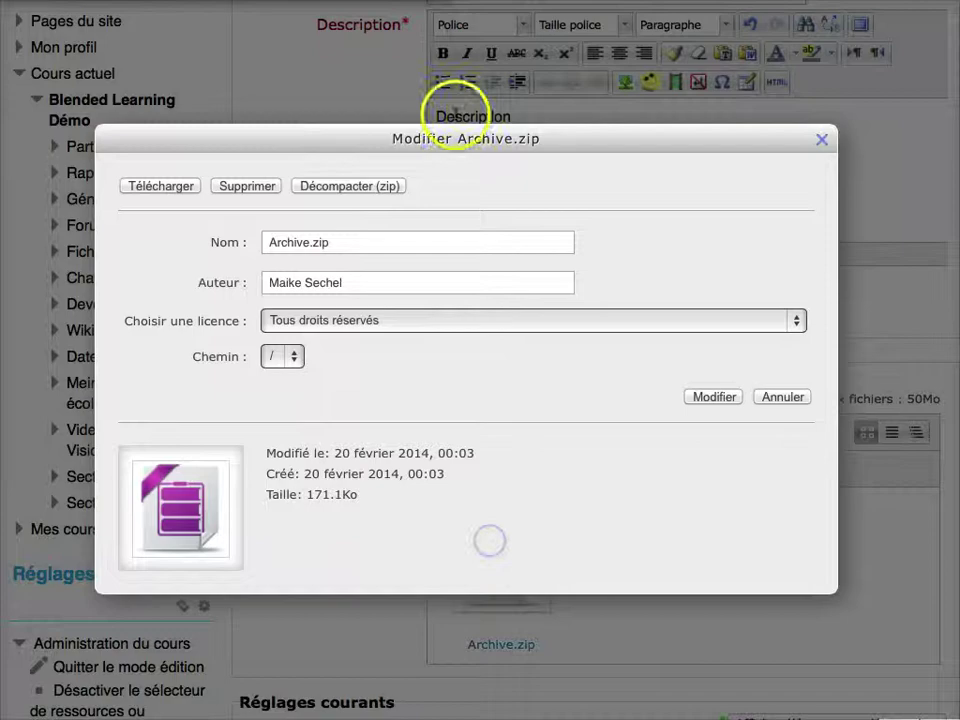
pyautogui.click(344, 189)
pyautogui.scroll(-3, 553, 223)
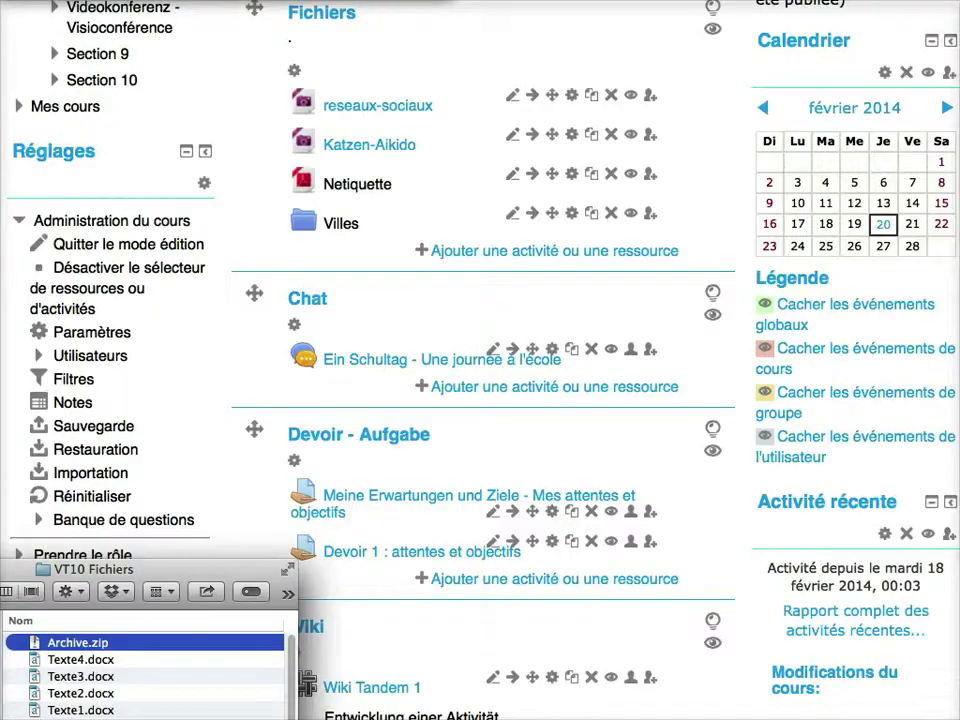
# Step: Add Archive.zip from VT10 Fichiers directly to the Fichiers section, decompressed into a new folder, and open that folder
pyautogui.click(50, 641)
pyautogui.moveTo(66, 648); pyautogui.dragTo(368, 256)
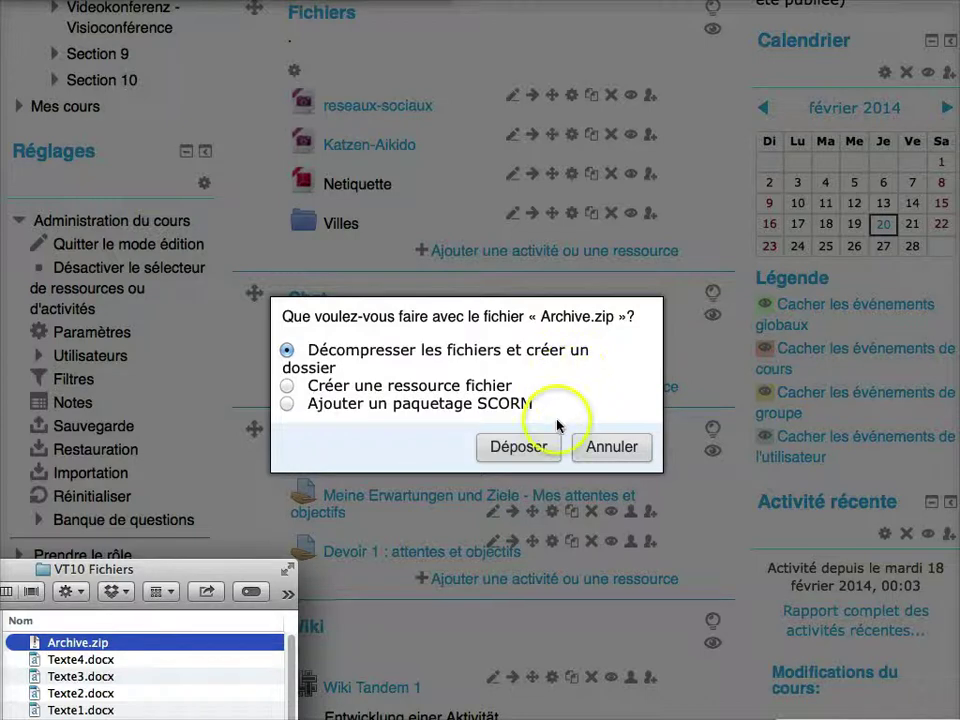
pyautogui.click(500, 448)
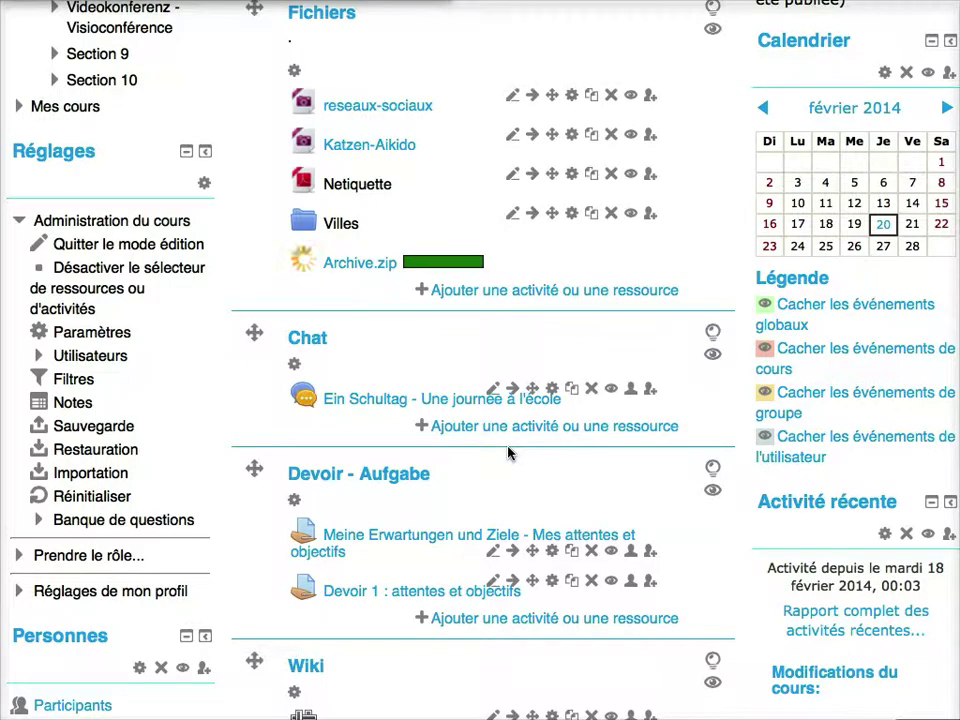
pyautogui.scroll(4, 562, 563)
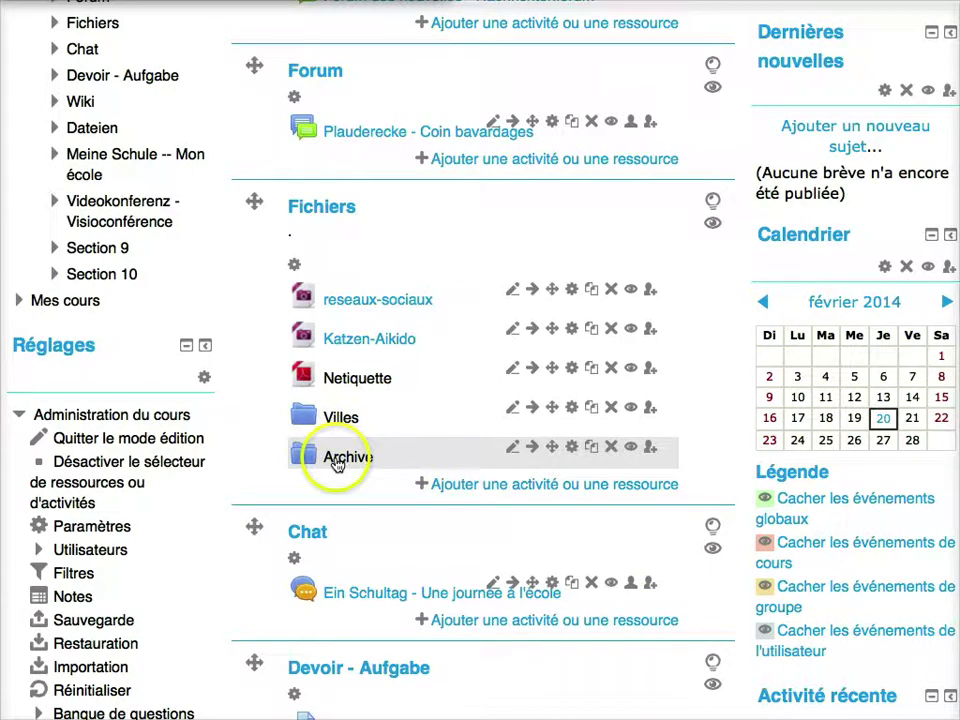
pyautogui.click(337, 460)
pyautogui.scroll(-4, 437, 491)
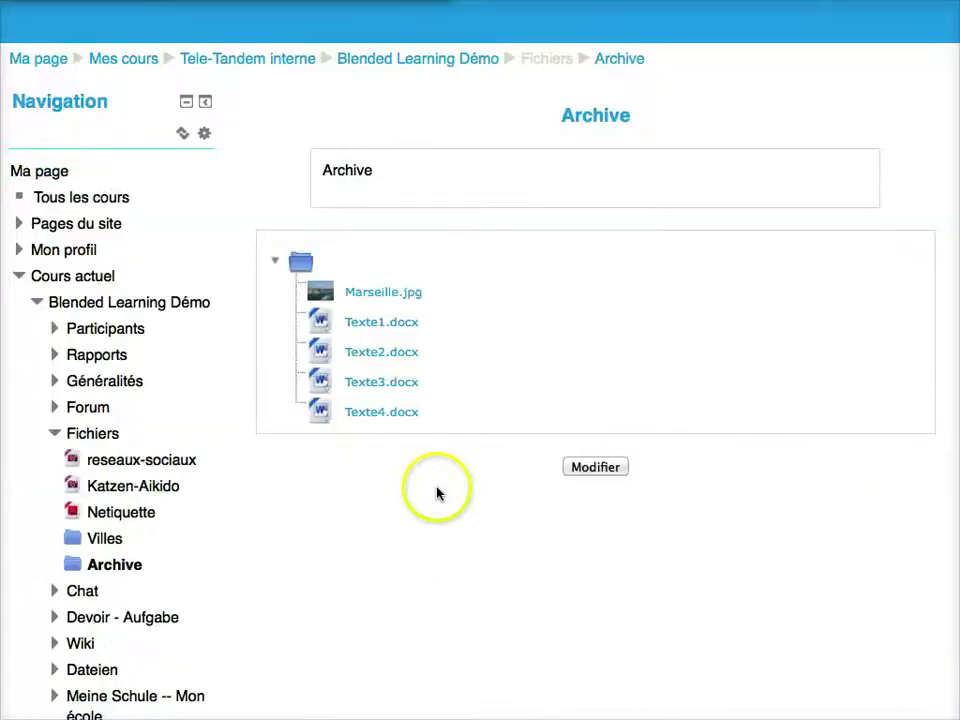